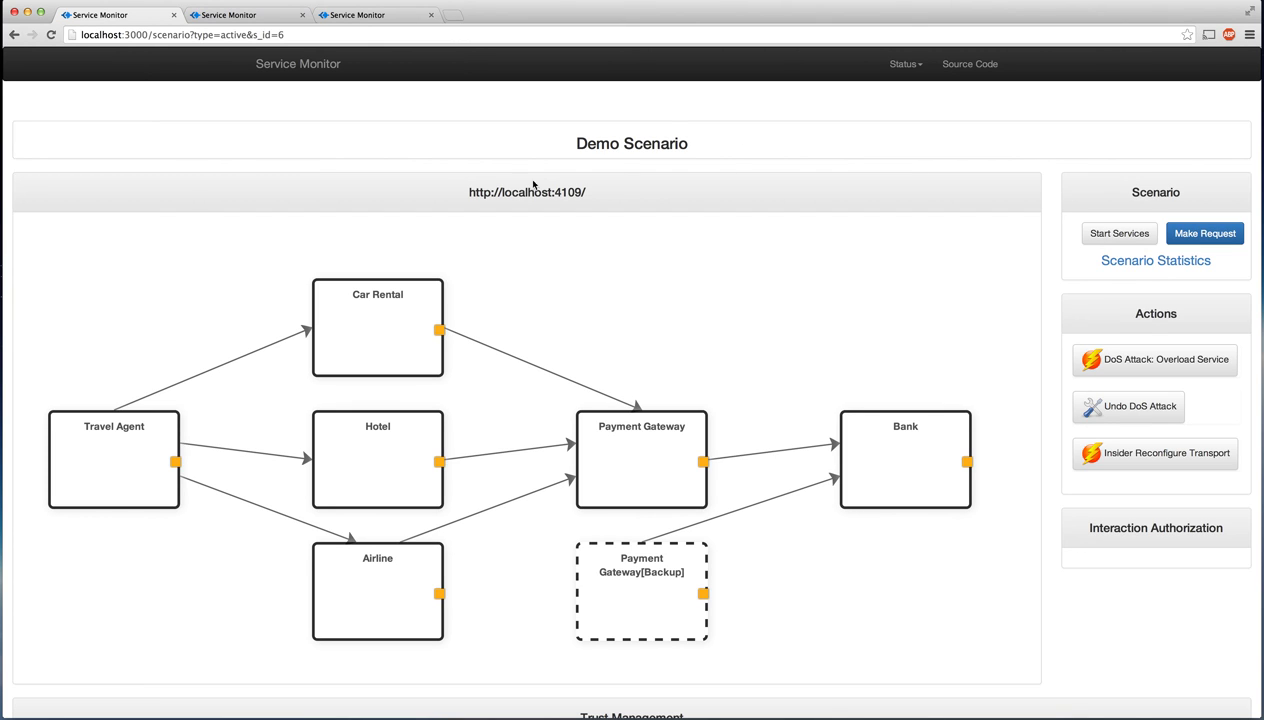
# Step: Start the demo scenario's services and make a request through them, dismissing the response
pyautogui.click(1095, 236)
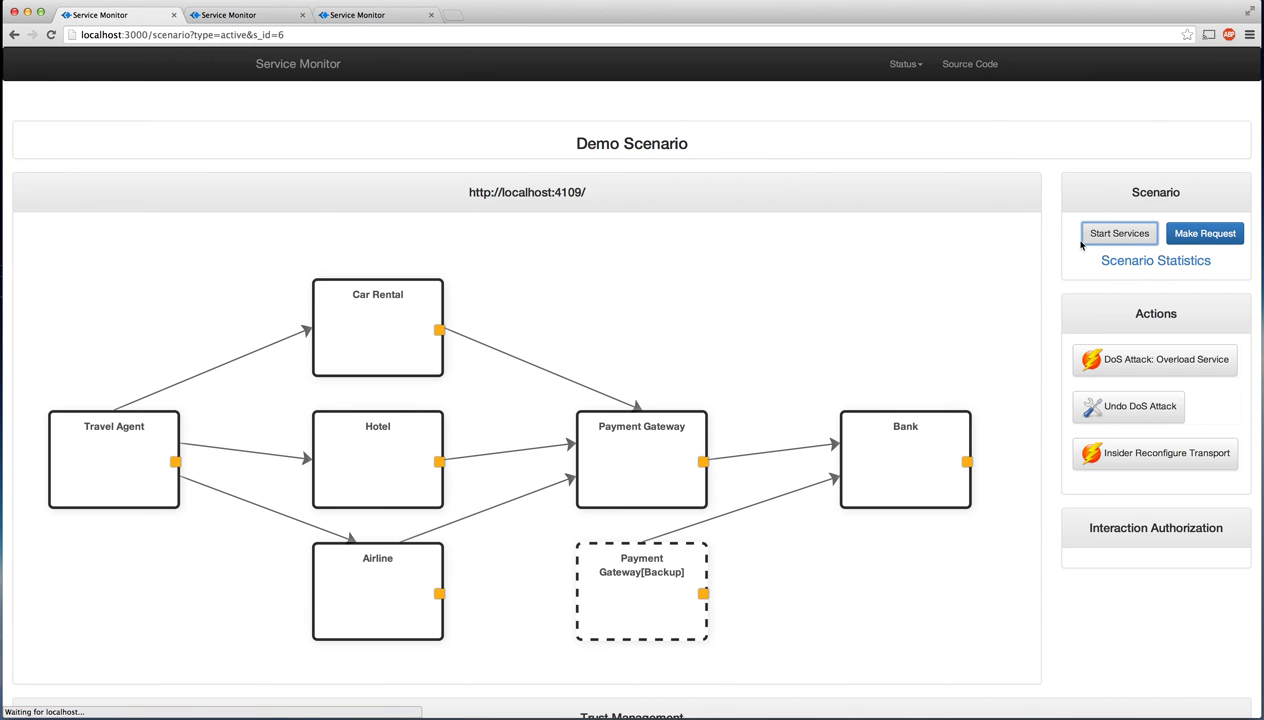
pyautogui.click(1215, 234)
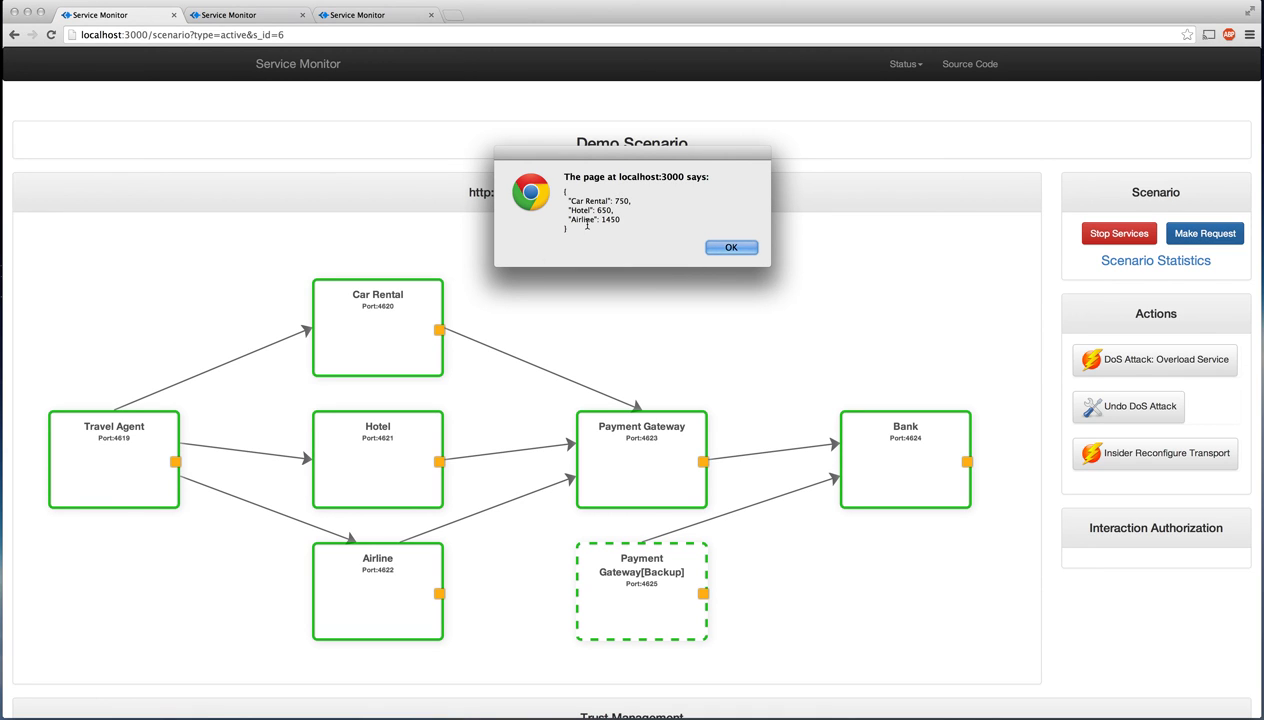
pyautogui.click(730, 248)
# Step: Refresh the Service Interactions list to examine the logged calls, and return to the demo scenario
pyautogui.hotkey('ctrl', 'Tab')
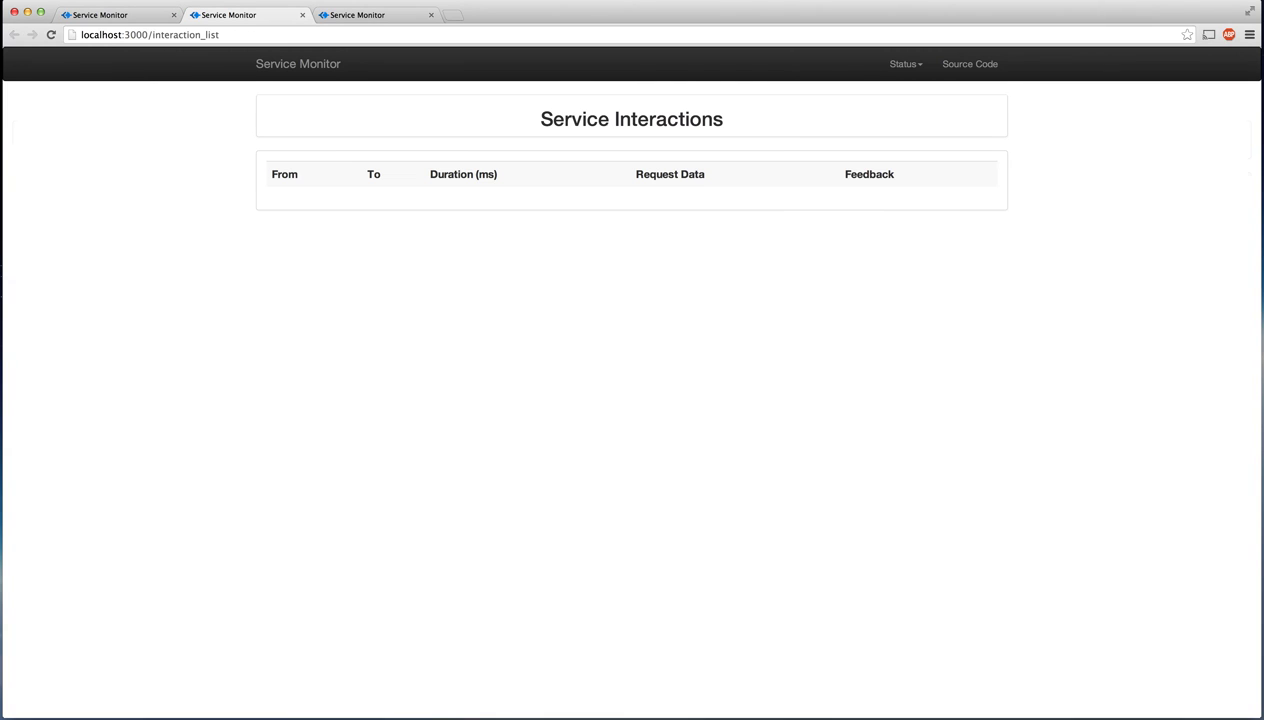
pyautogui.press('super+r')
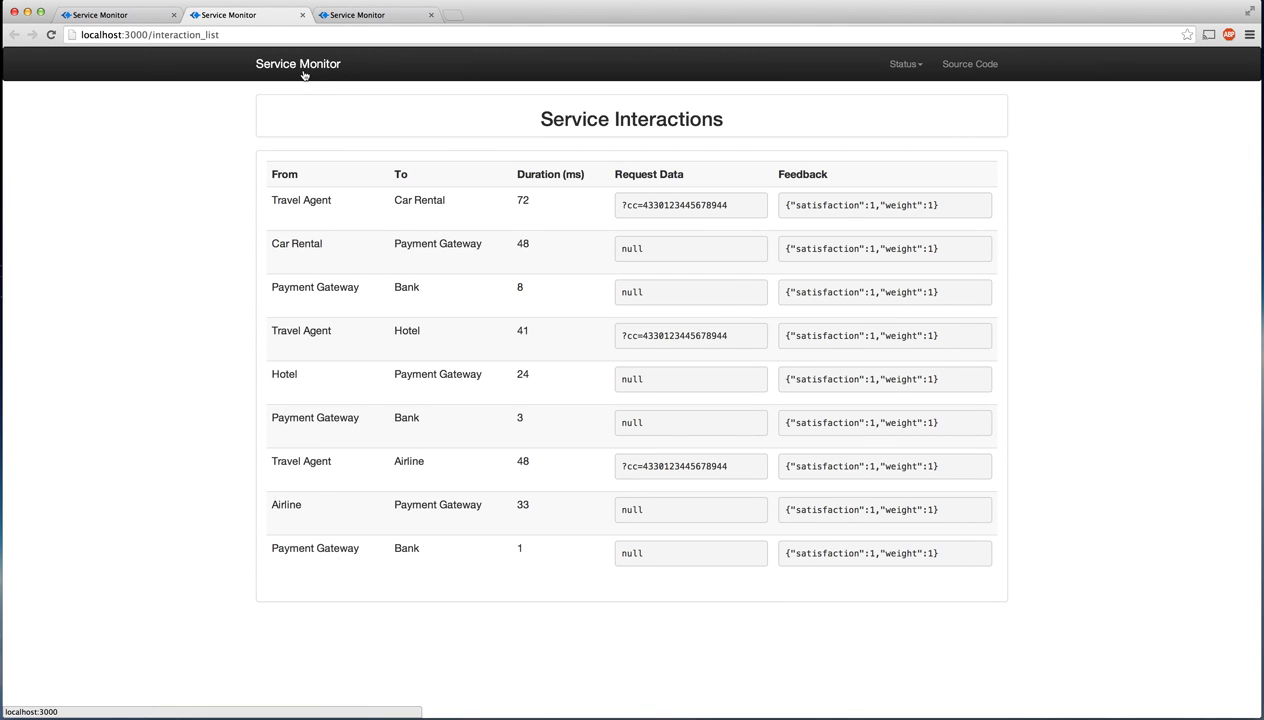
pyautogui.click(135, 16)
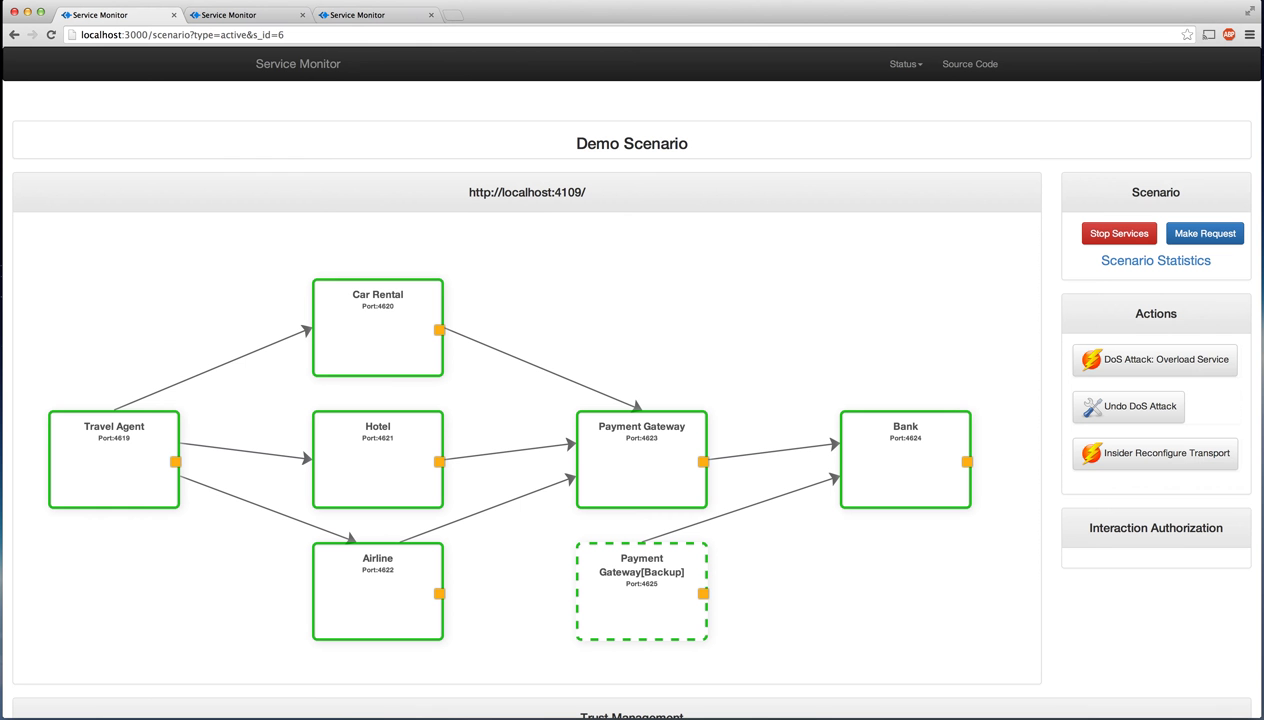
# Step: Enable the Client Feedback algorithm on the Trust Management and Interaction Authorization page
pyautogui.click(903, 63)
pyautogui.click(872, 147)
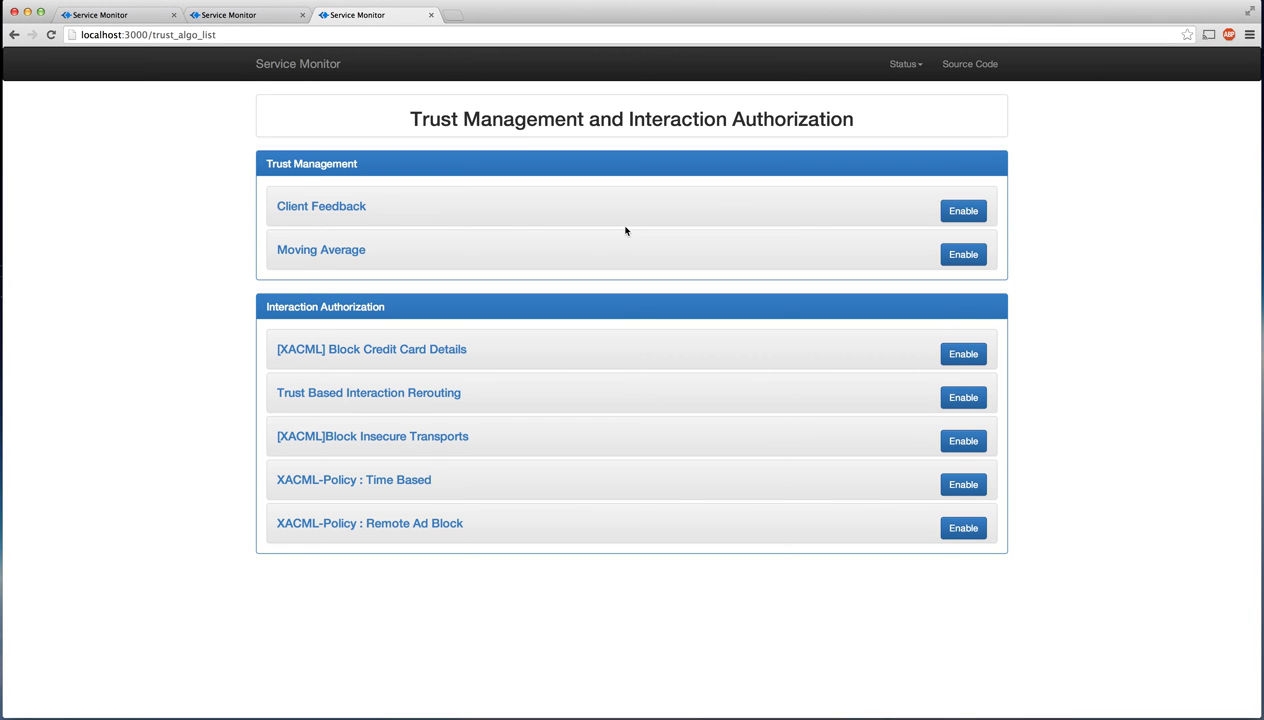
pyautogui.click(966, 212)
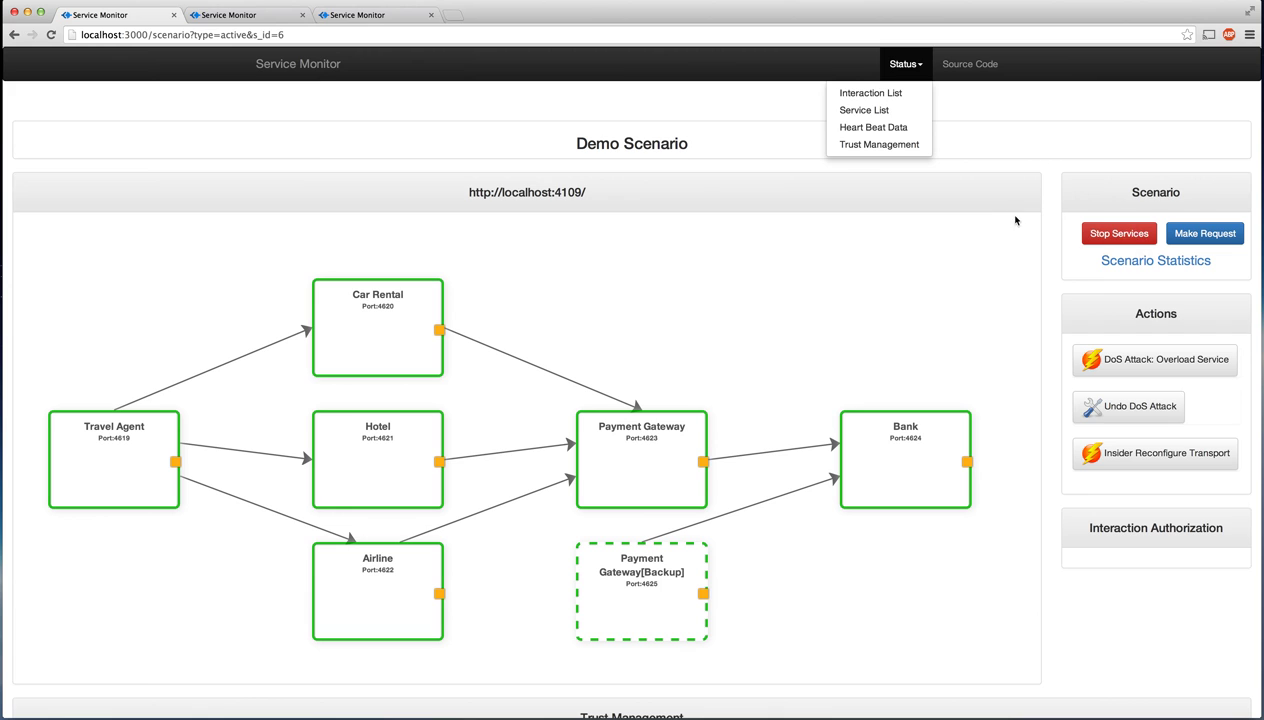
# Step: Make a request in the demo scenario with Client Feedback enabled and dismiss the response
pyautogui.click(935, 248)
pyautogui.click(1215, 236)
pyautogui.press('Return')
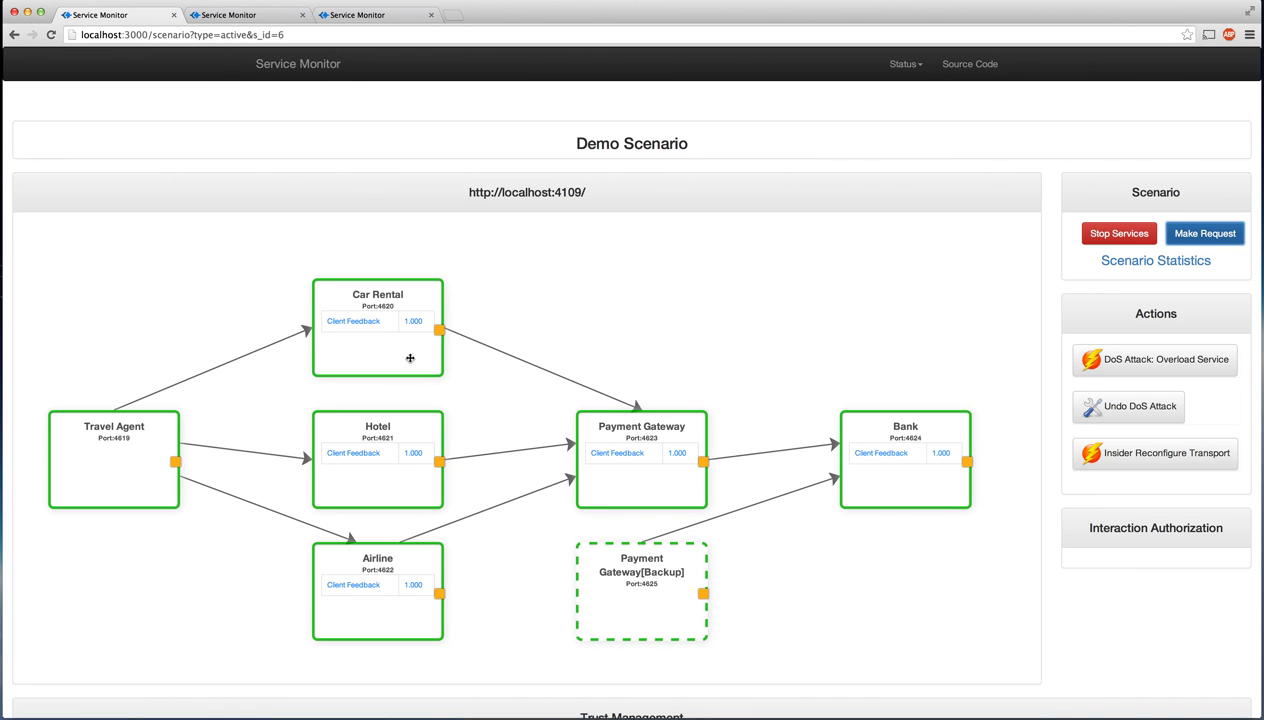
# Step: Examine the durations and feedback of the newest entries in the Service Interactions list
pyautogui.hotkey('ctrl', 'Tab')
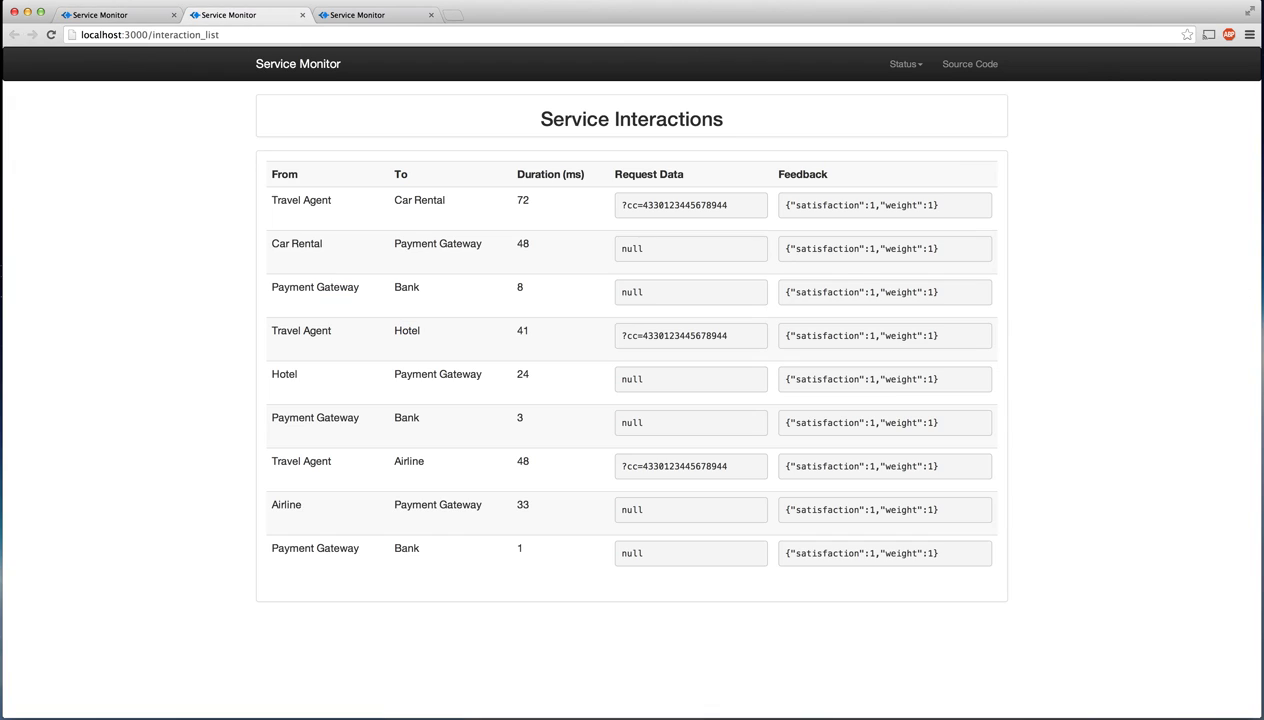
pyautogui.scroll(-5, 632, 508)
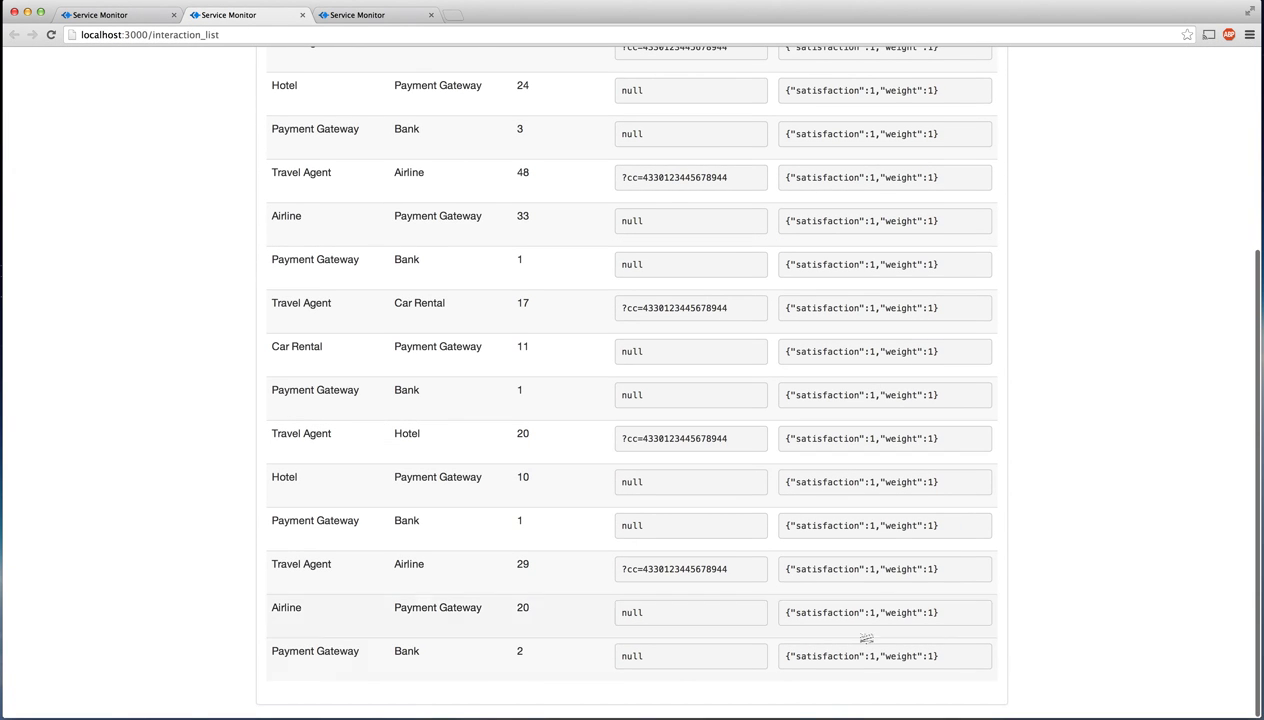
pyautogui.hotkey('ctrl', 'Tab')
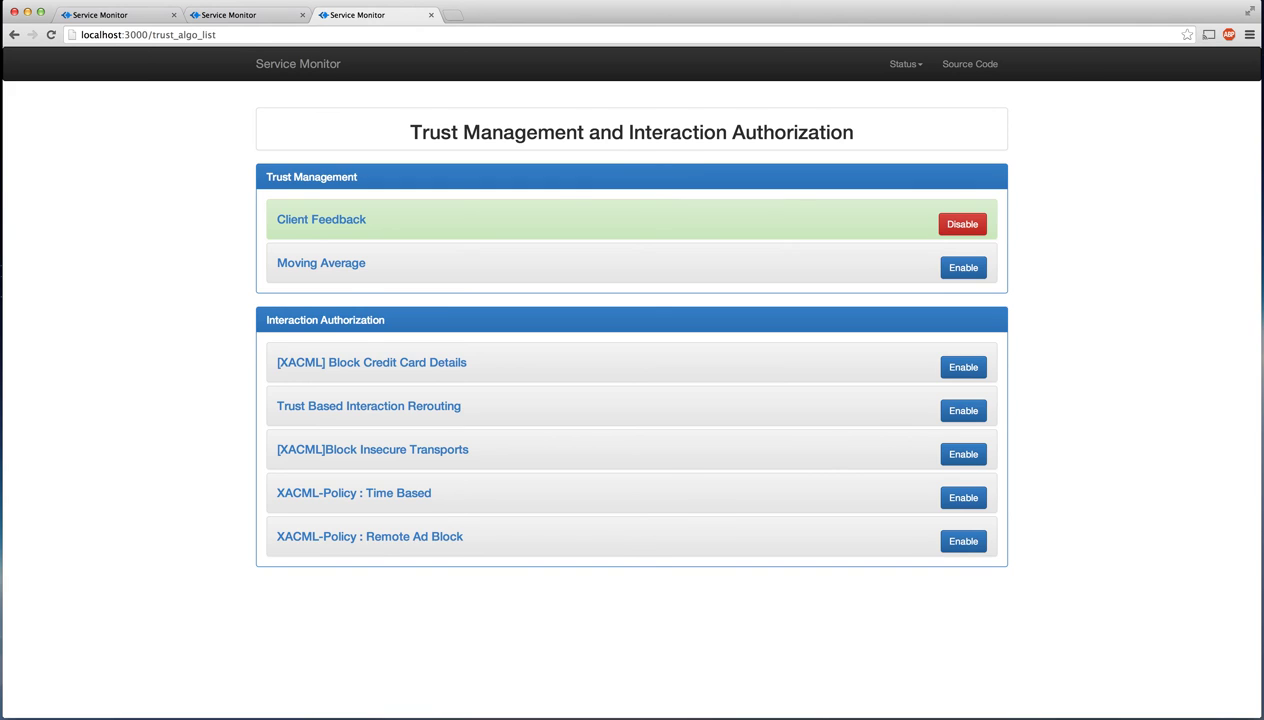
# Step: Examine each service's trust level in the demo scenario's Client Feedback table
pyautogui.hotkey('ctrl', 'Tab')
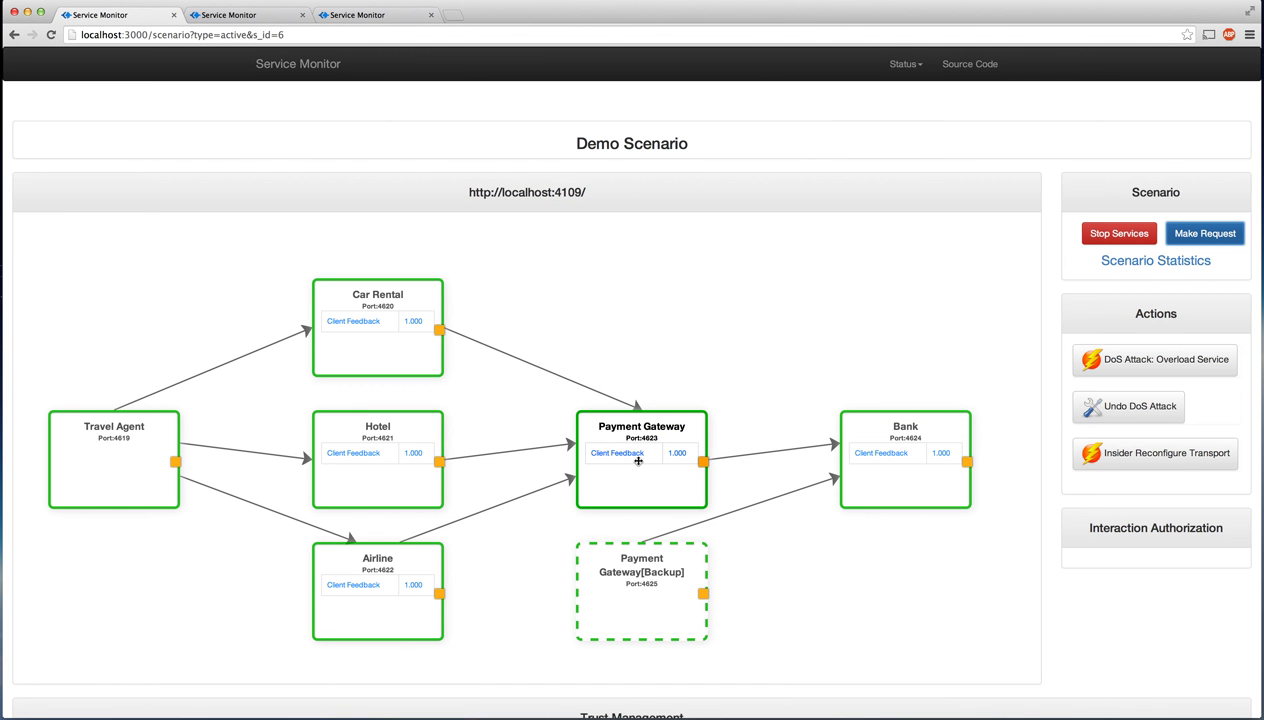
pyautogui.scroll(-5, 638, 460)
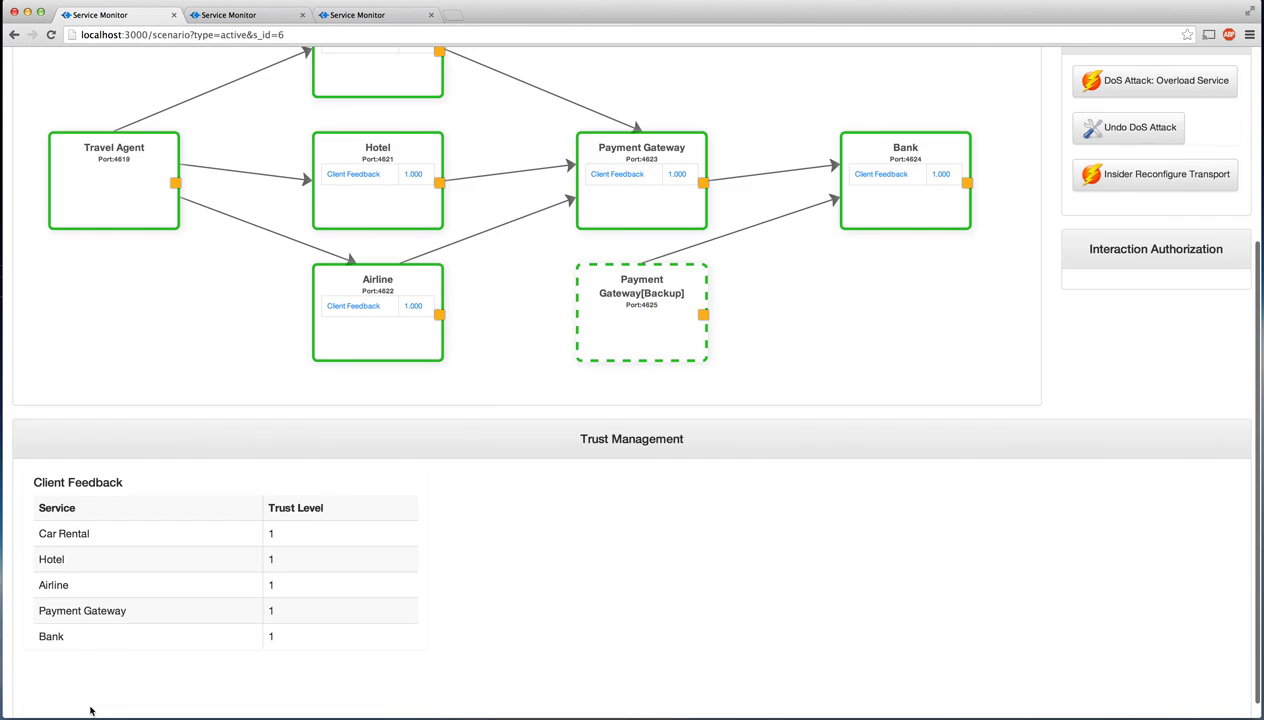
pyautogui.scroll(2, 340, 578)
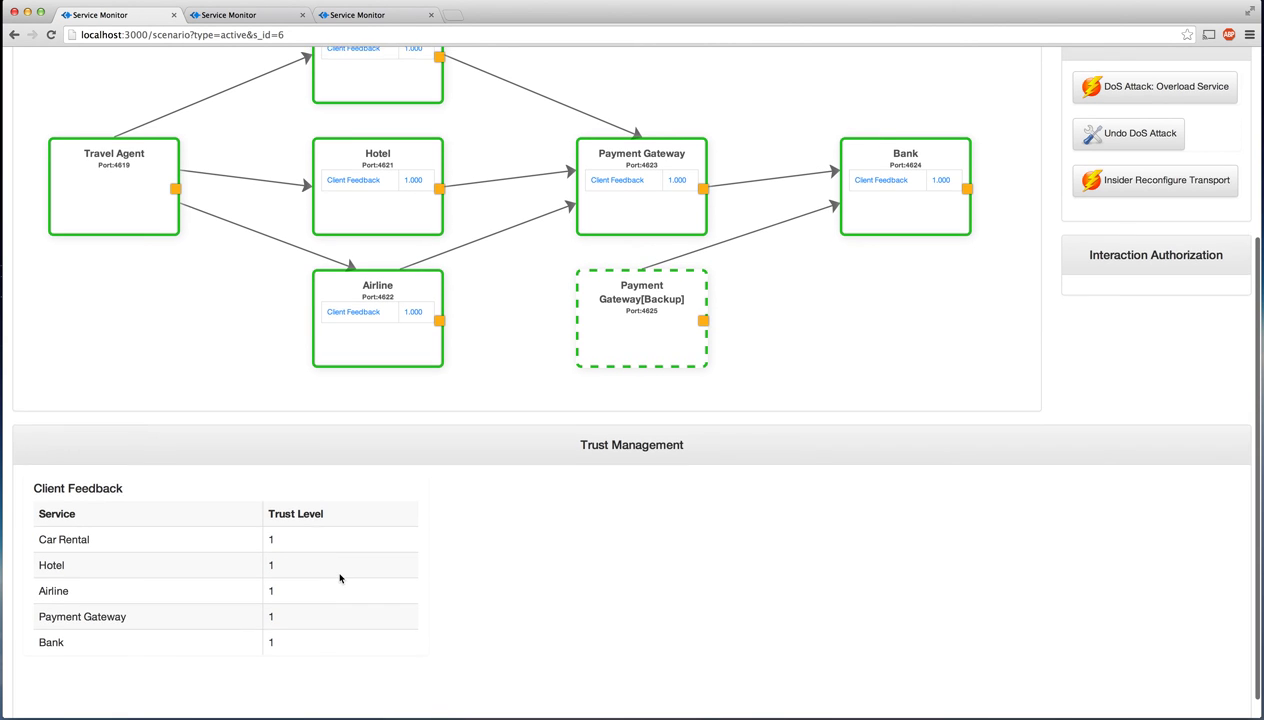
pyautogui.scroll(3, 340, 578)
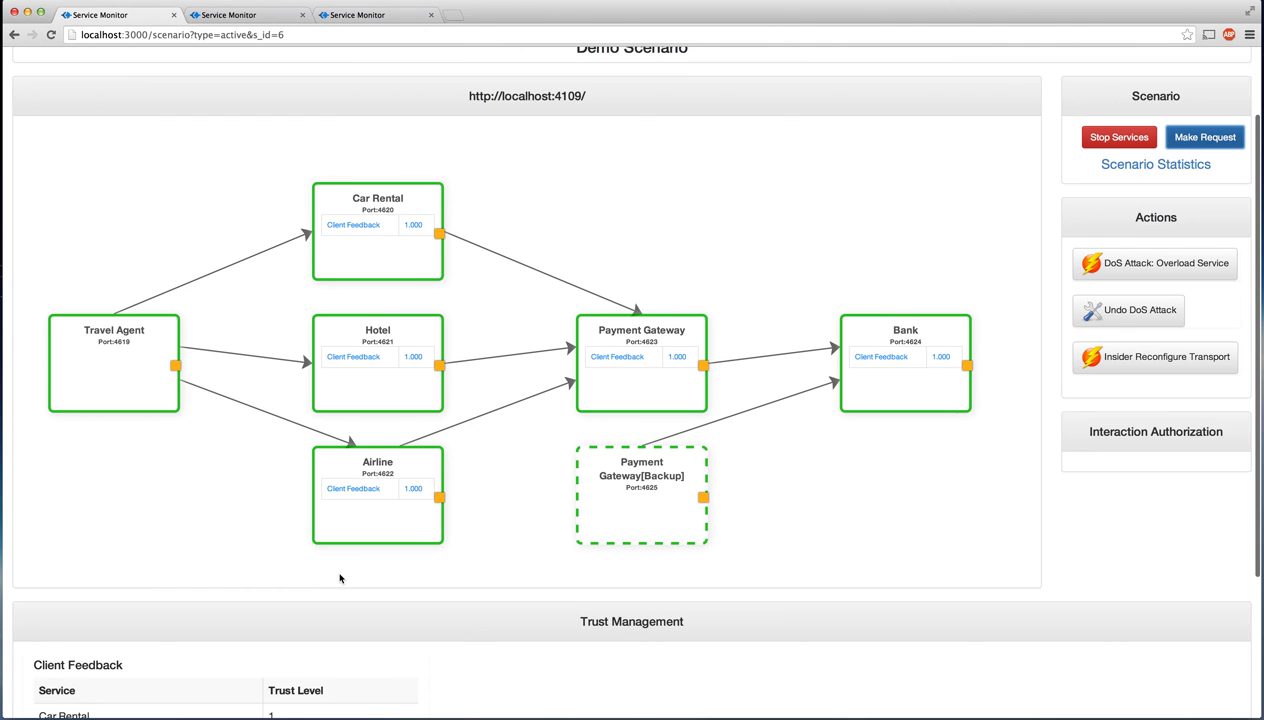
# Step: Launch the DoS attack that overloads the service, and make a request while the service delay is active
pyautogui.click(1137, 299)
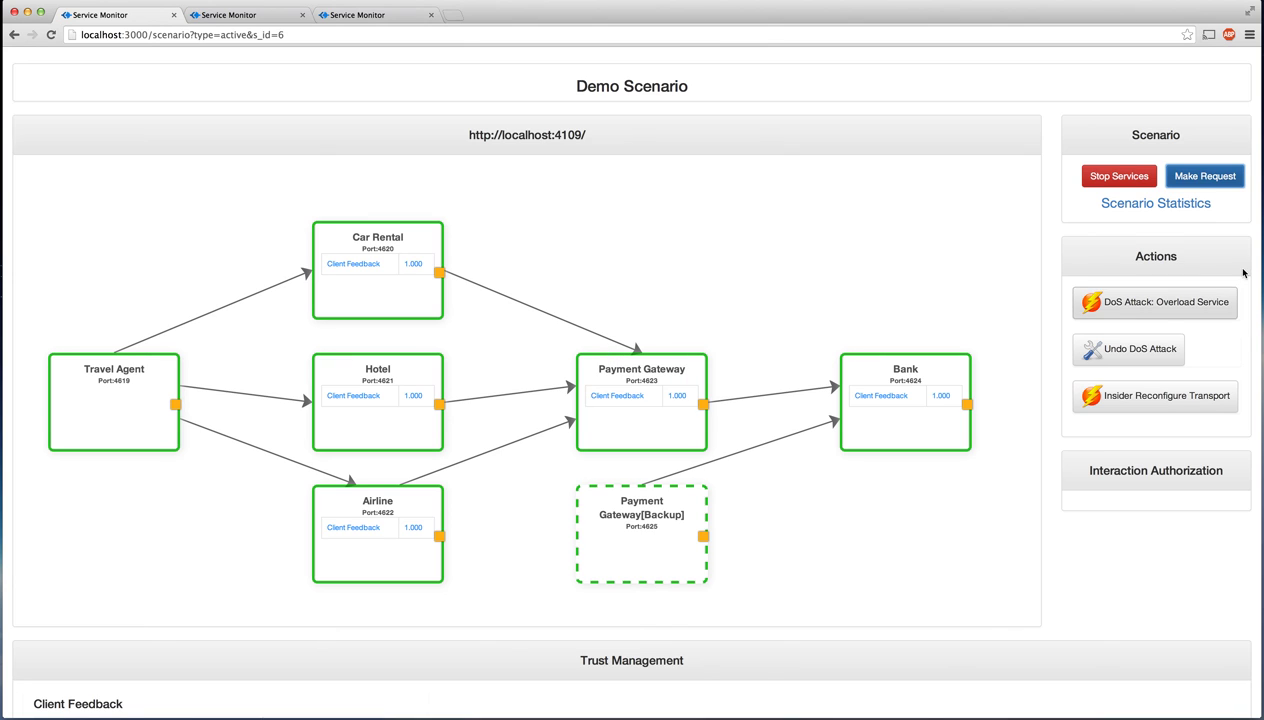
pyautogui.click(1184, 309)
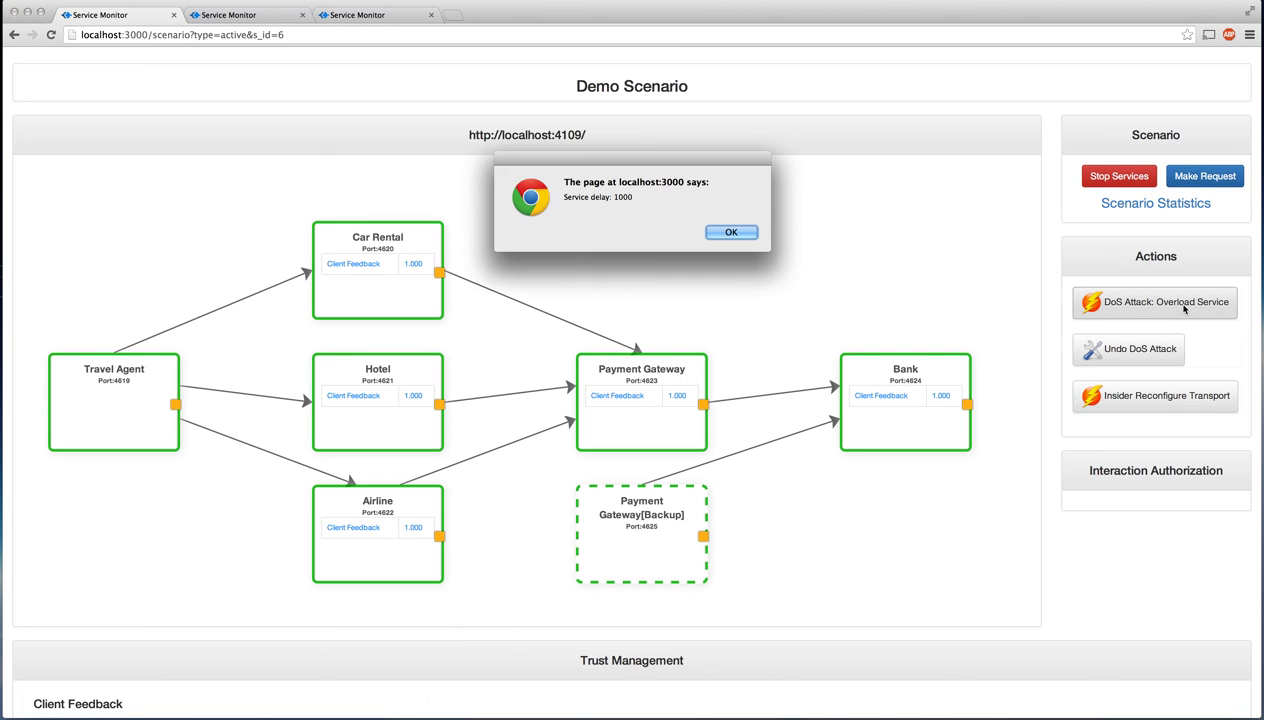
pyautogui.click(727, 234)
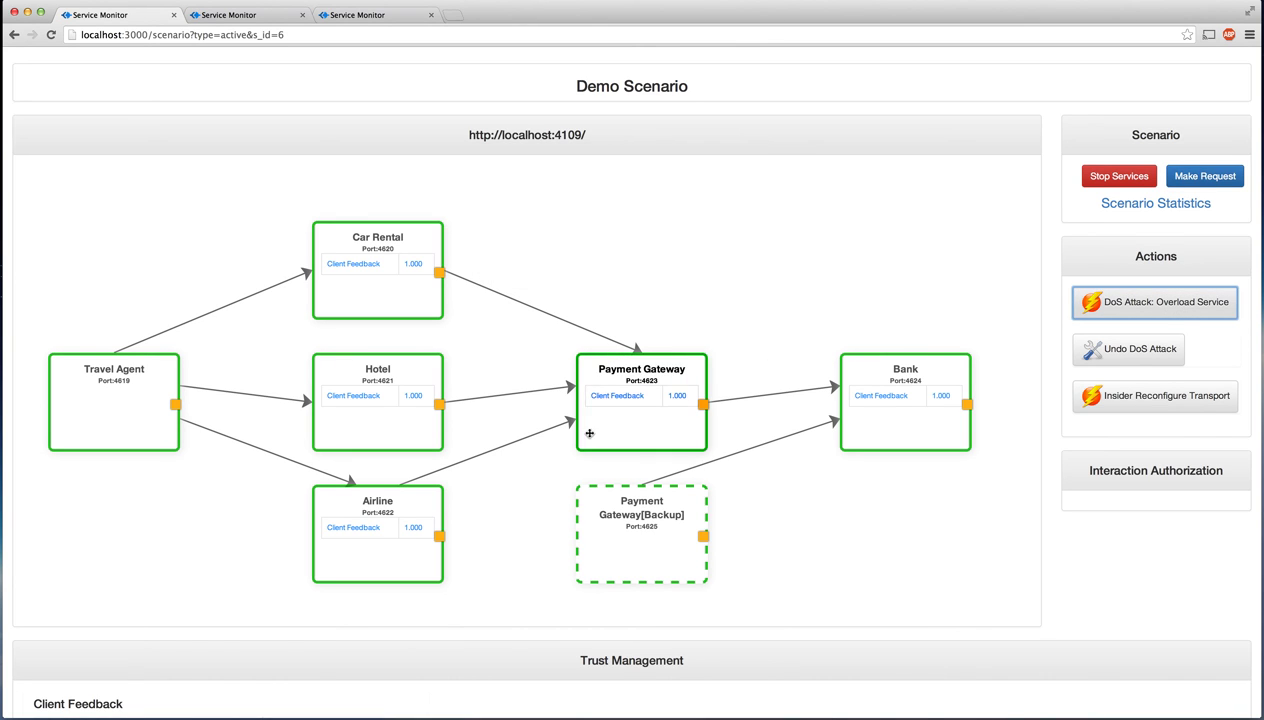
pyautogui.click(1225, 178)
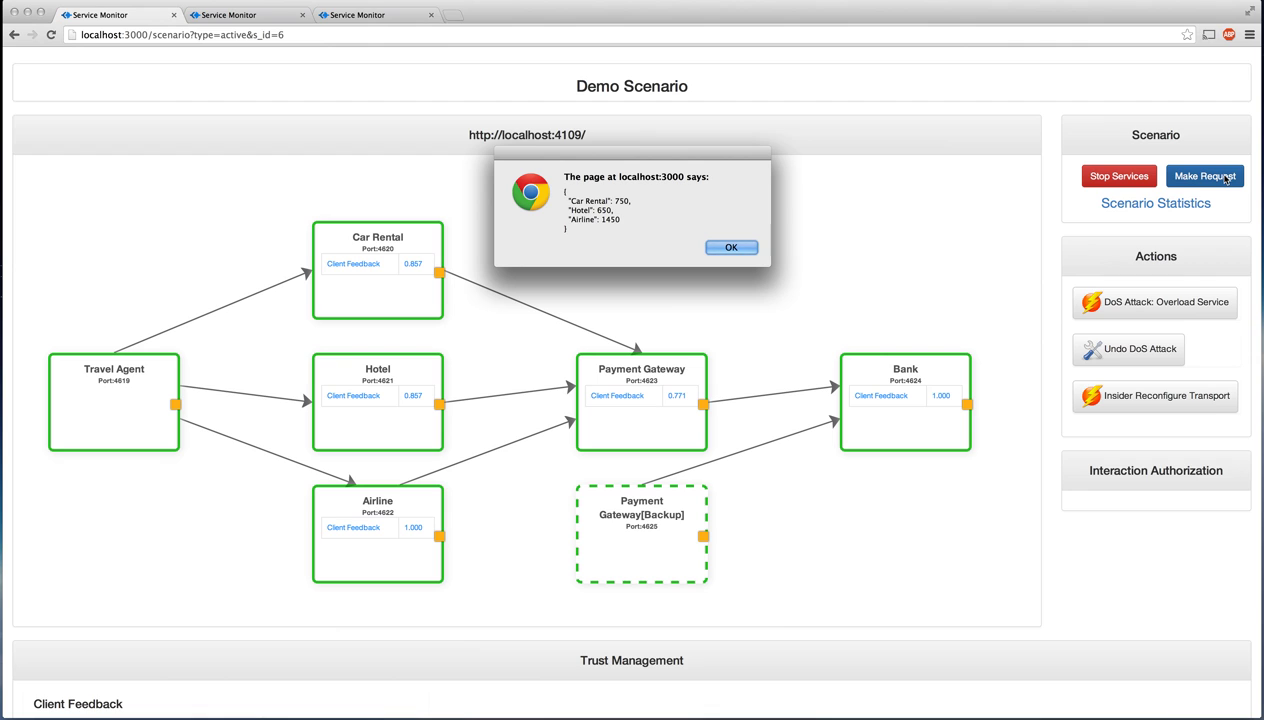
pyautogui.press('Return')
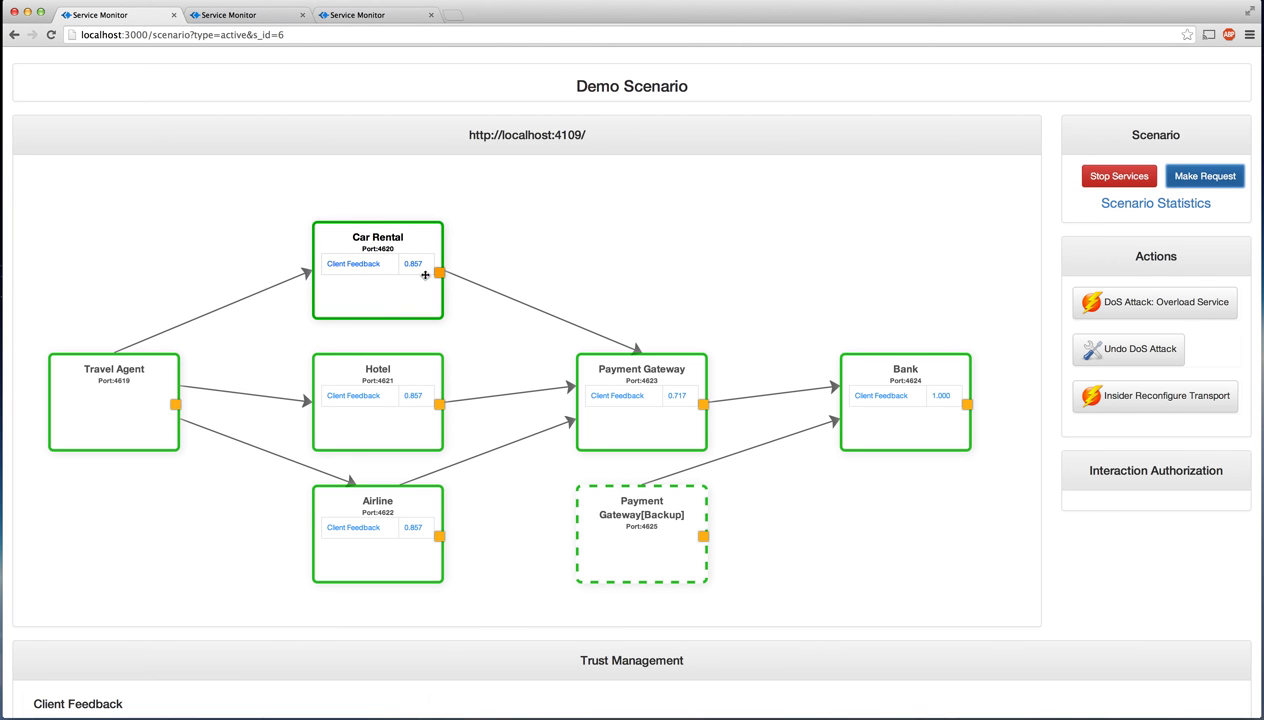
# Step: Examine the durations and satisfaction feedback logged during the attack, especially the Hotel to Payment Gateway interaction
pyautogui.click(362, 432)
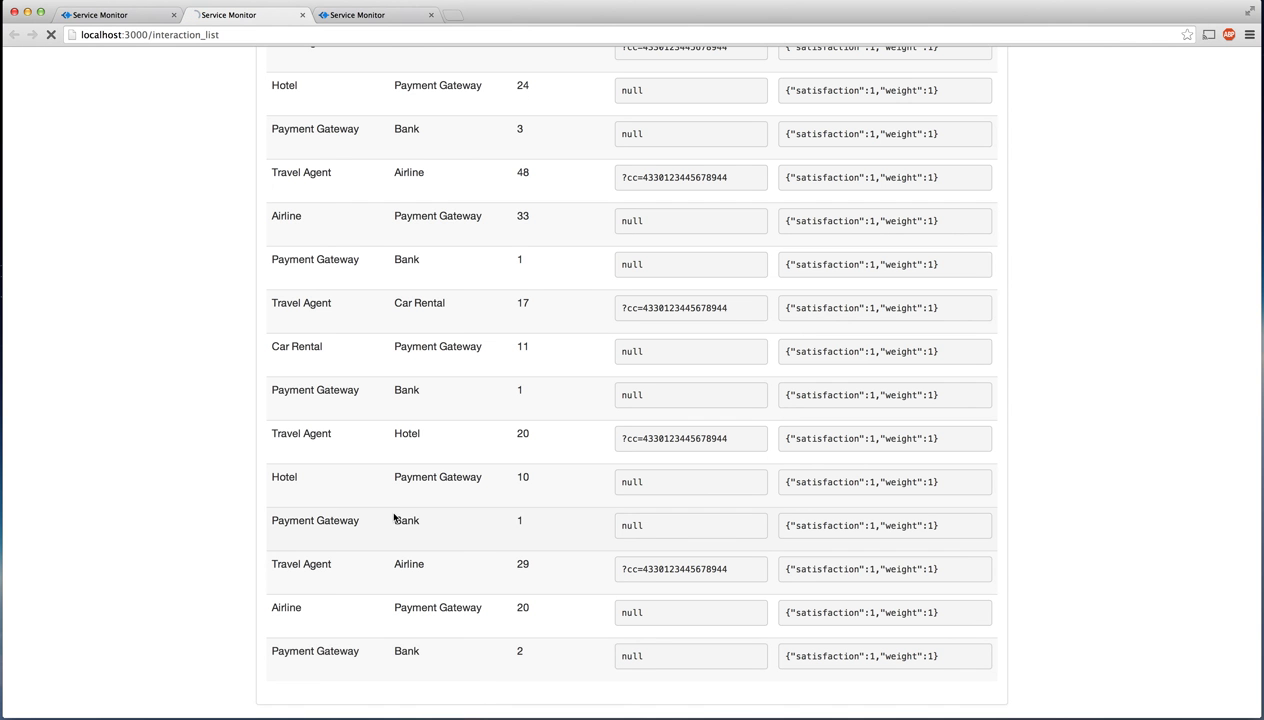
pyautogui.scroll(-5, 615, 625)
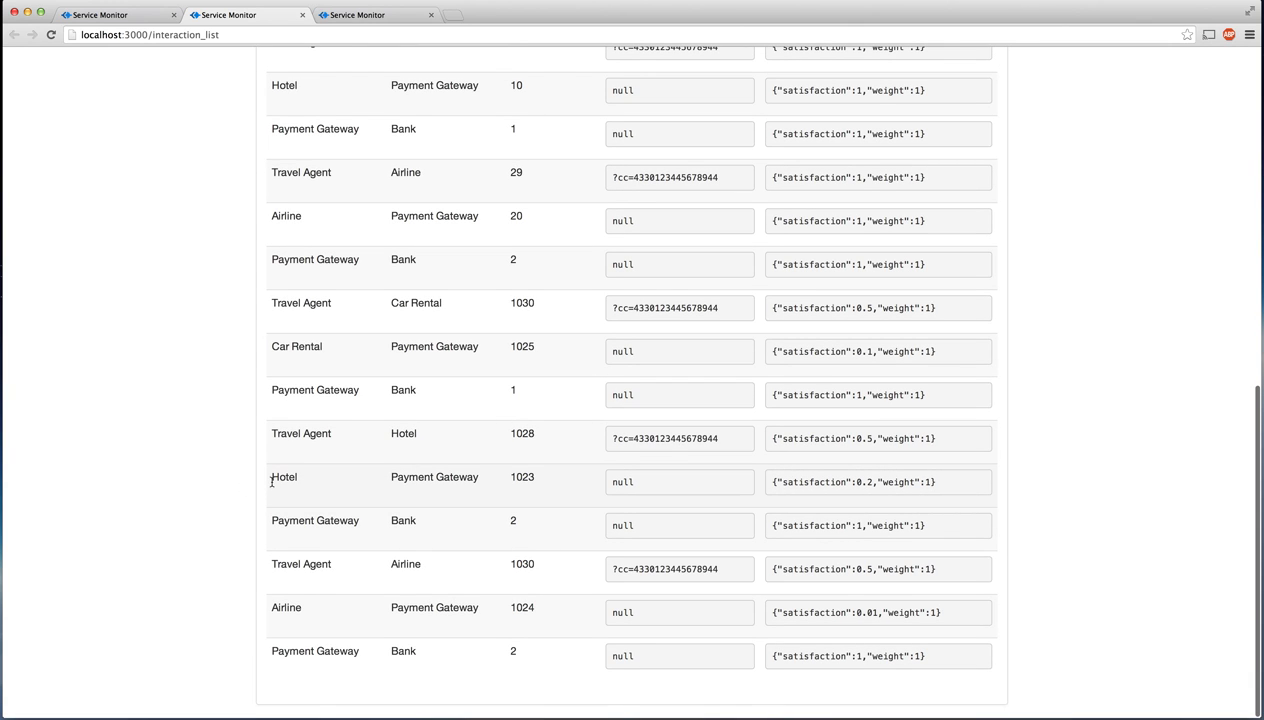
pyautogui.moveTo(287, 479); pyautogui.dragTo(869, 491)
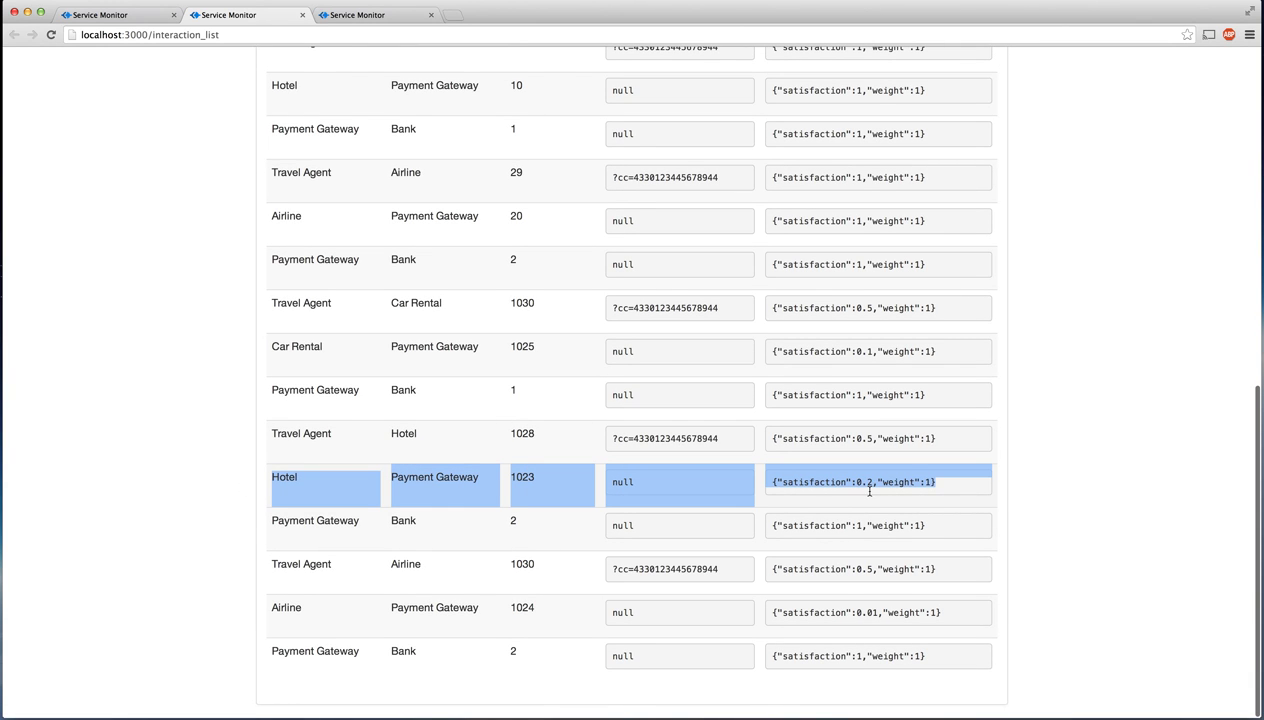
pyautogui.click(860, 495)
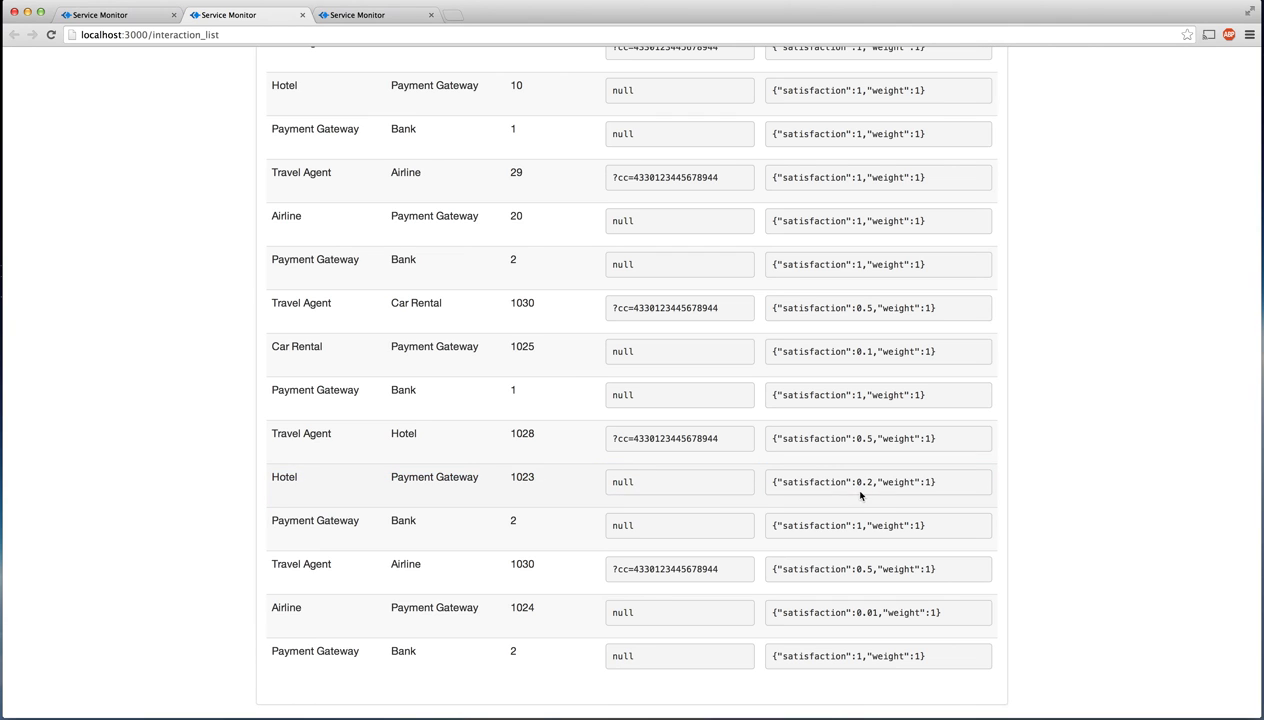
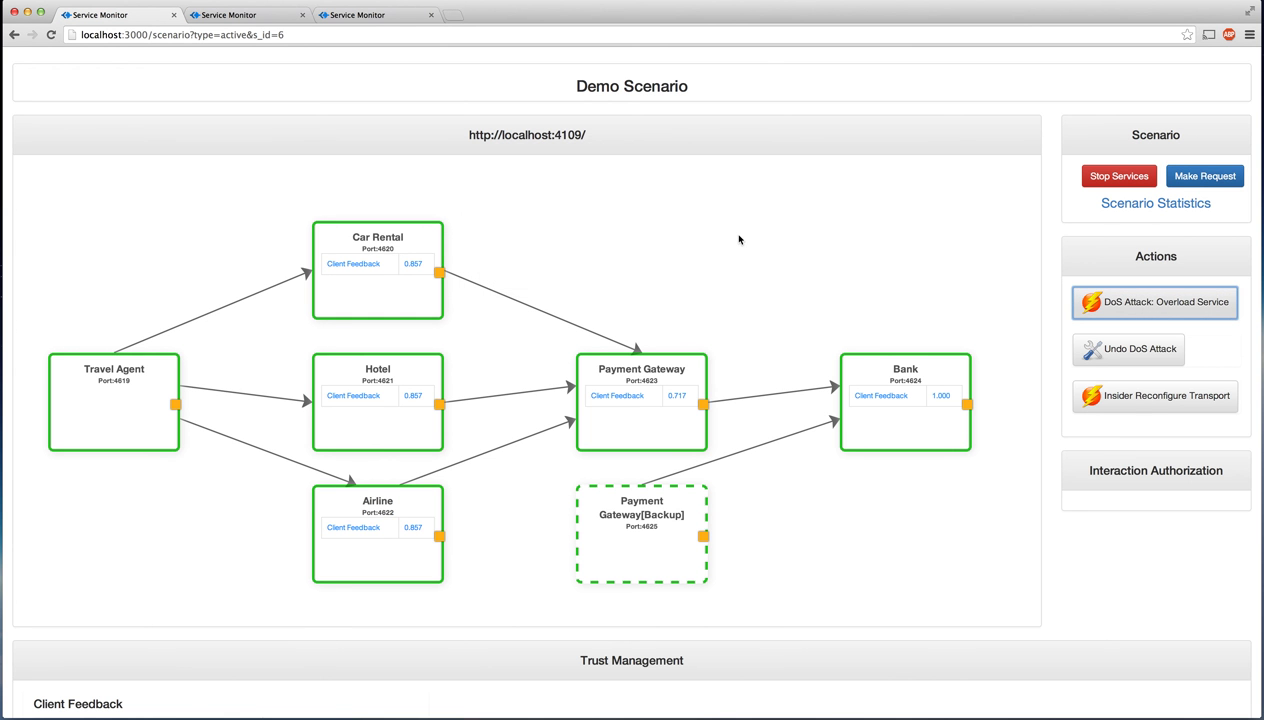
# Step: Make another request in the demo scenario while the attack is active and dismiss the response
pyautogui.click(1205, 180)
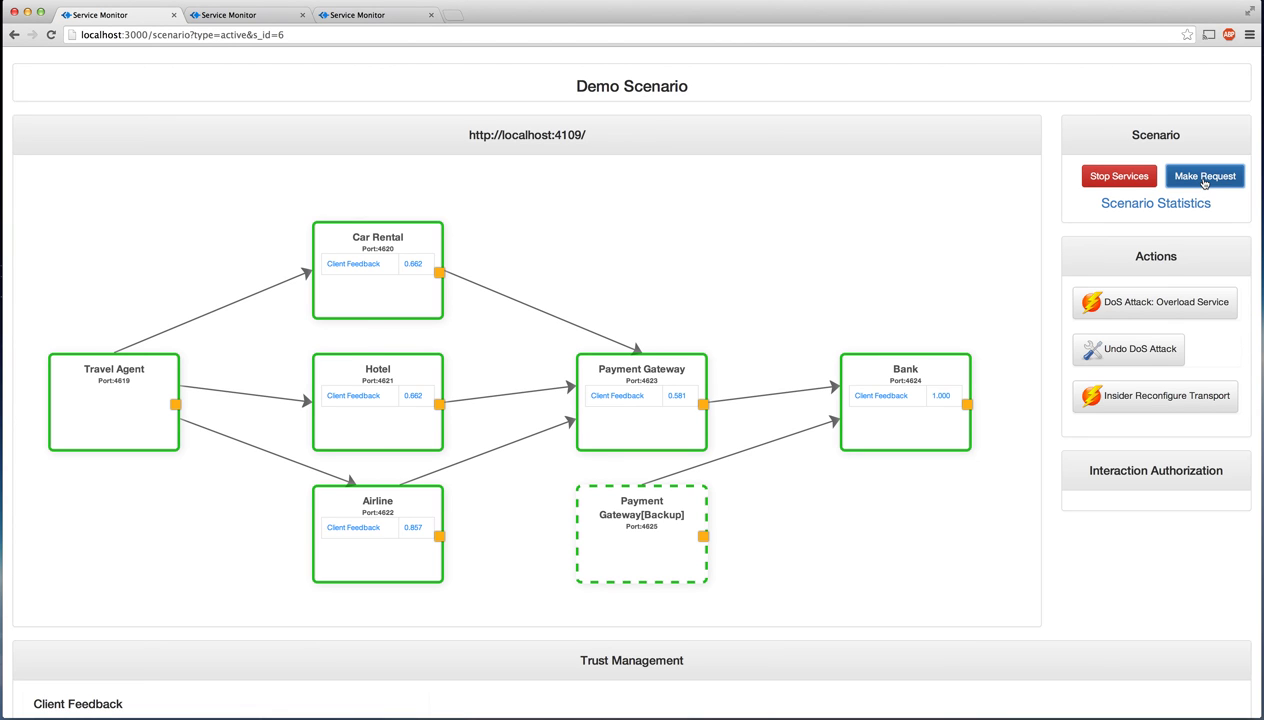
pyautogui.click(1205, 180)
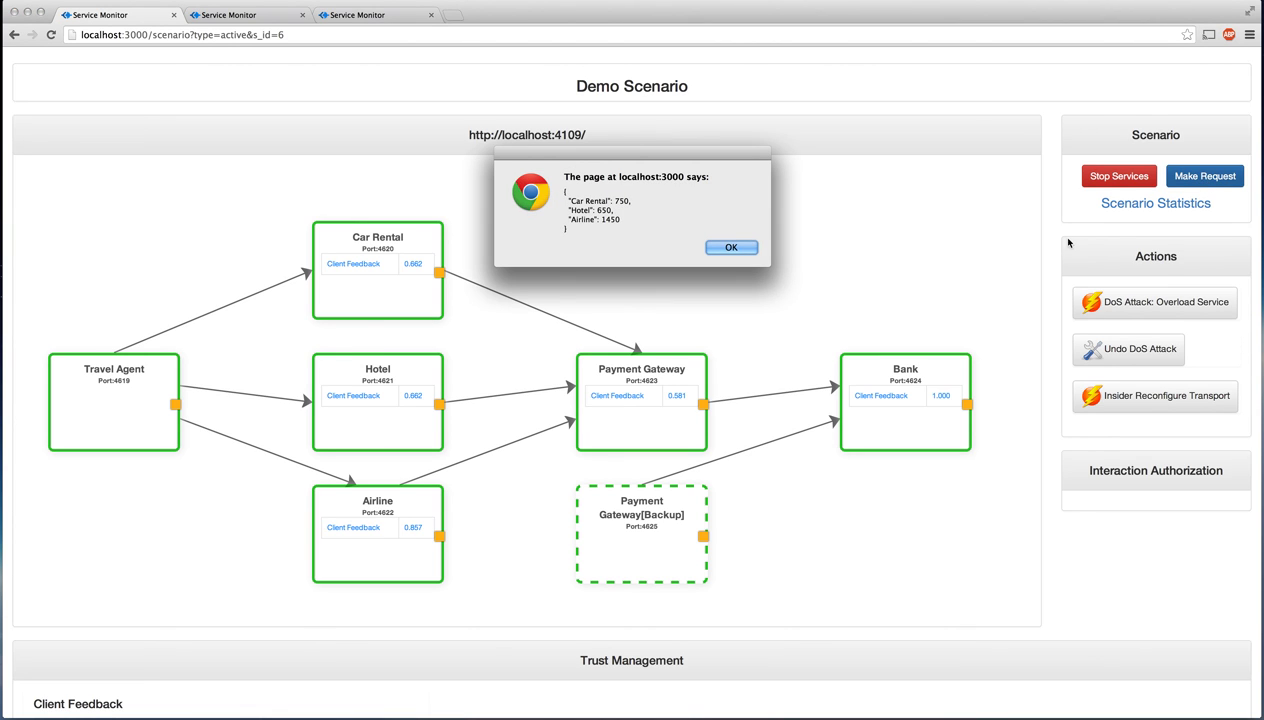
pyautogui.click(735, 247)
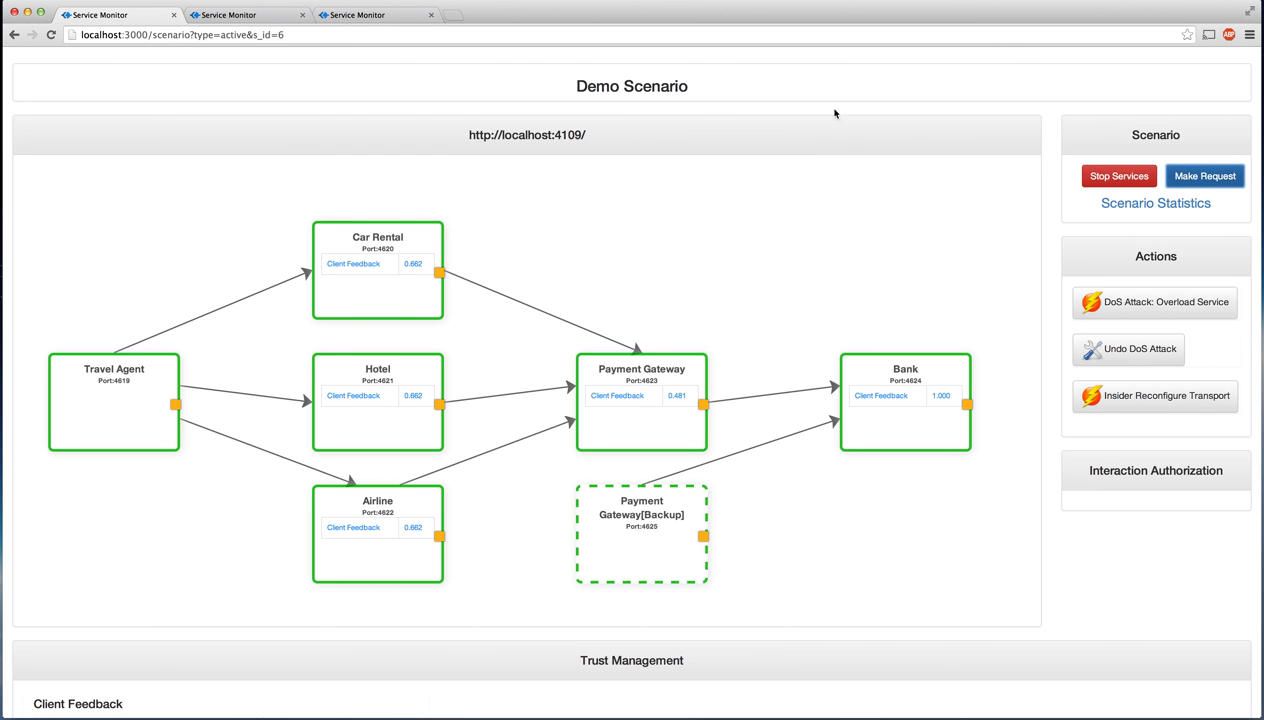
# Step: Enable Trust Based Interaction Rerouting among the interaction authorization policies
pyautogui.hotkey('ctrl', 'Tab')
pyautogui.hotkey('ctrl', 'Tab')
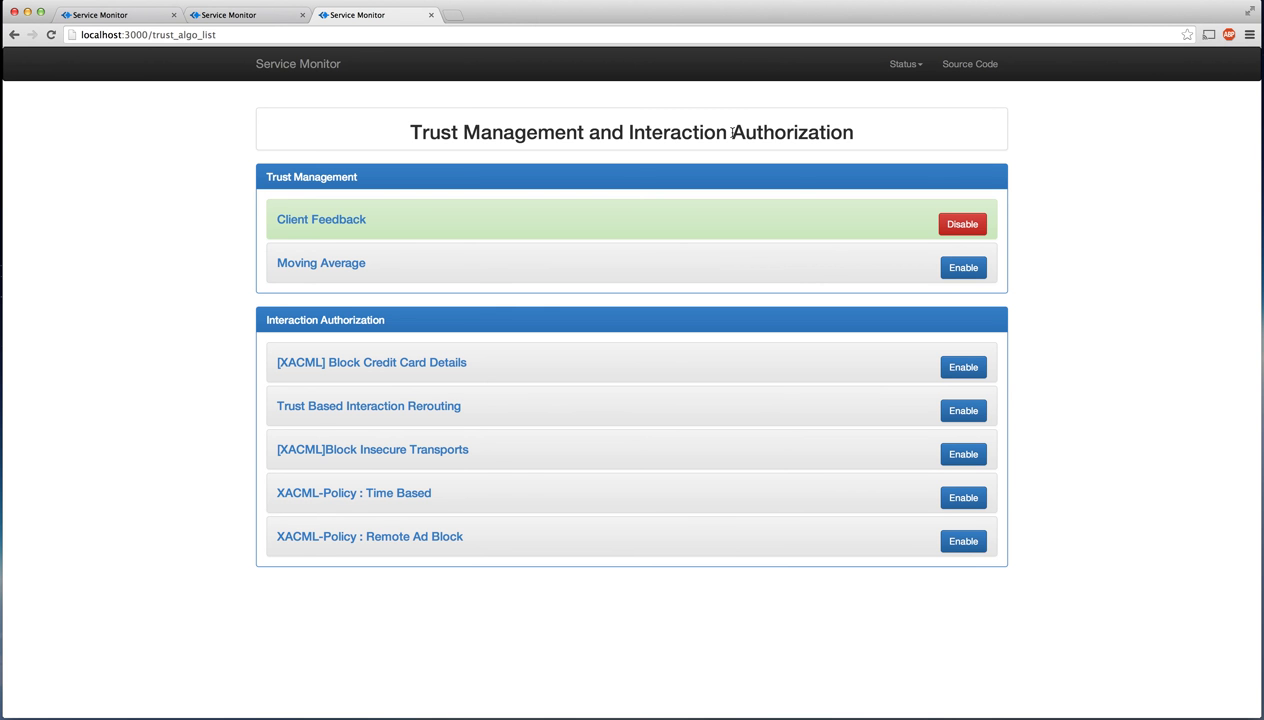
pyautogui.click(958, 412)
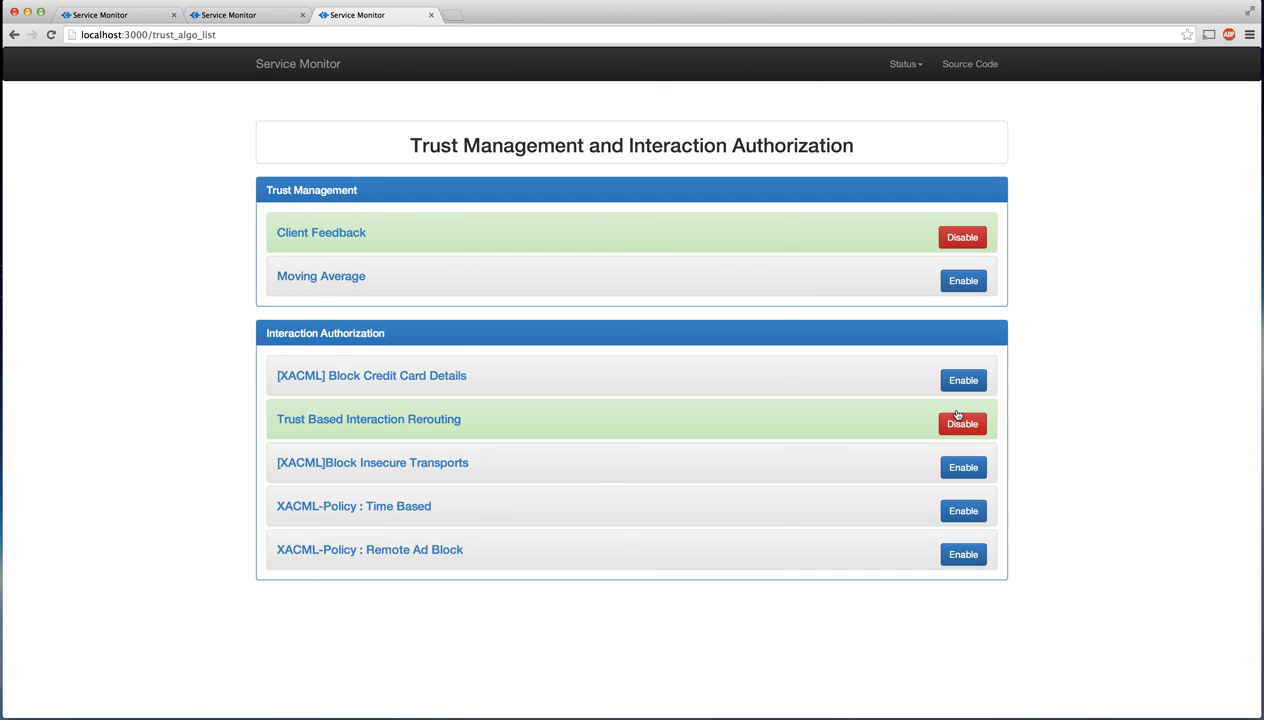
# Step: Make four requests in the demo scenario with trust-based rerouting enabled, dismissing each response
pyautogui.hotkey('ctrl', 'Tab')
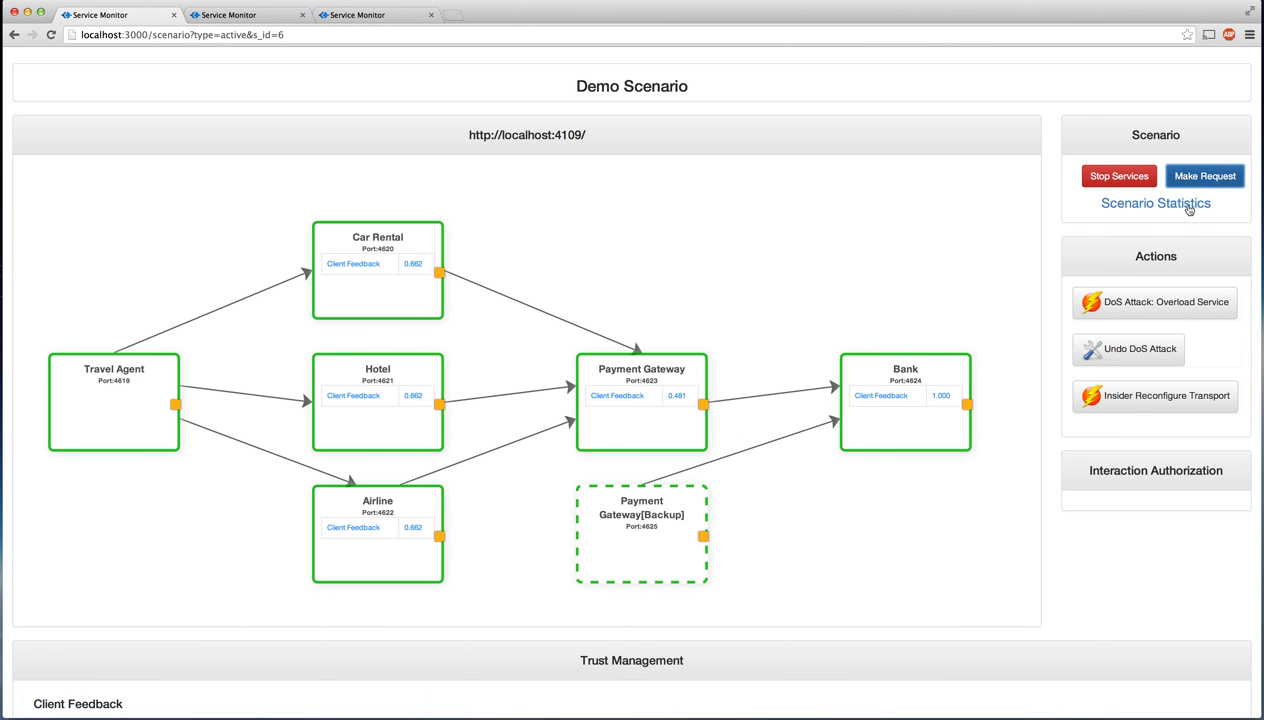
pyautogui.click(1199, 177)
pyautogui.press('Return')
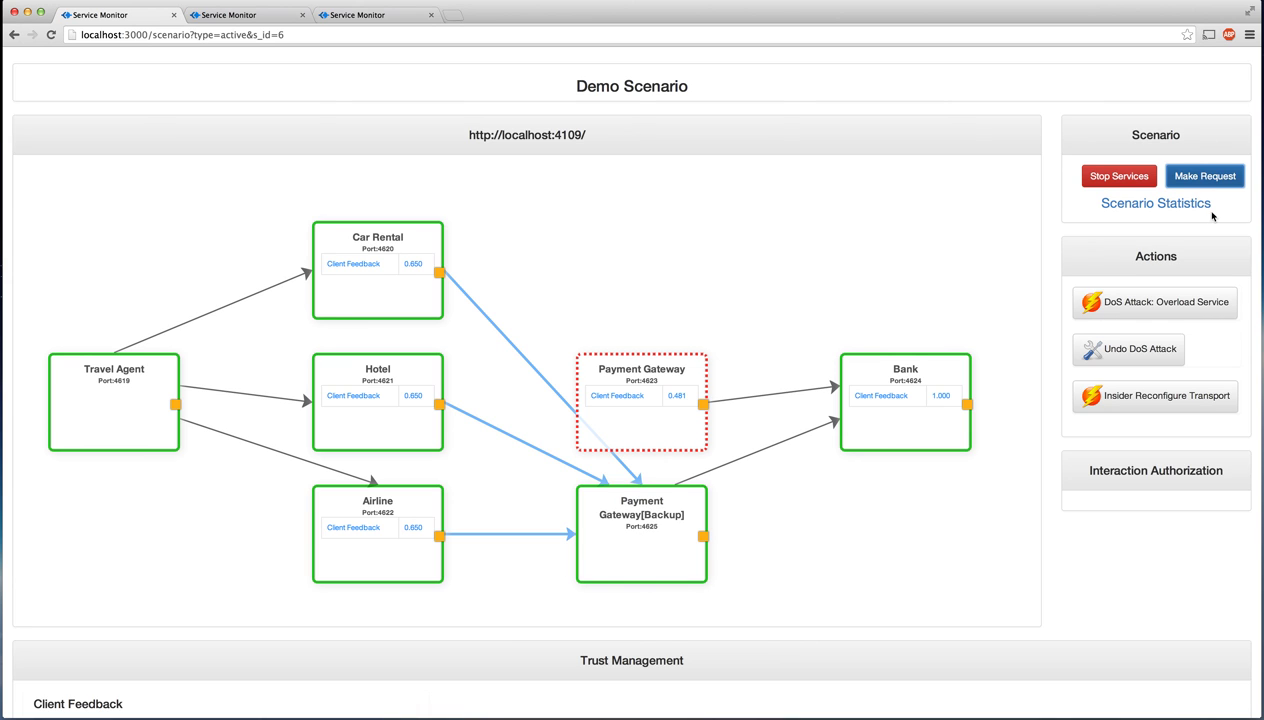
pyautogui.click(1227, 181)
pyautogui.press('Return')
pyautogui.click(1227, 179)
pyautogui.press('Return')
pyautogui.click(1227, 179)
pyautogui.press('Return')
# Step: Refresh the Service Interactions list and examine the newest calls, including those from the backup payment gateway
pyautogui.hotkey('ctrl', 'Tab')
pyautogui.scroll(-10, 1058, 415)
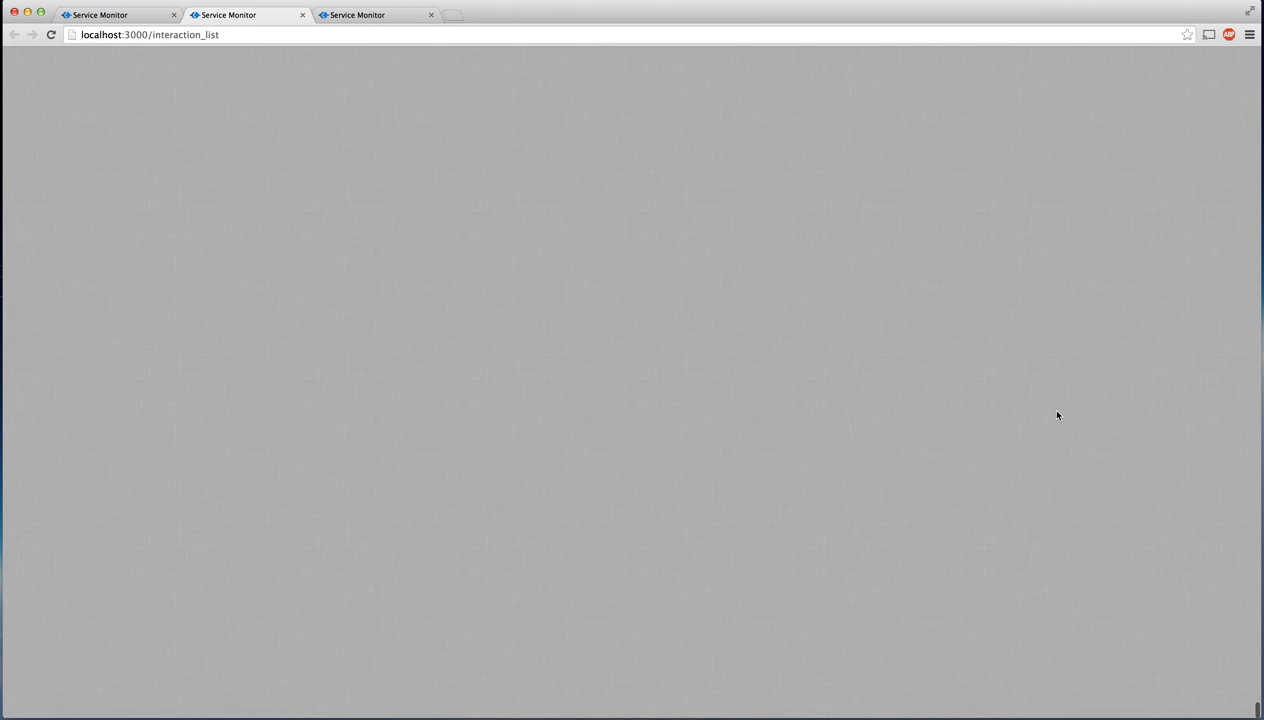
pyautogui.press('super+r')
pyautogui.scroll(-10, 1058, 415)
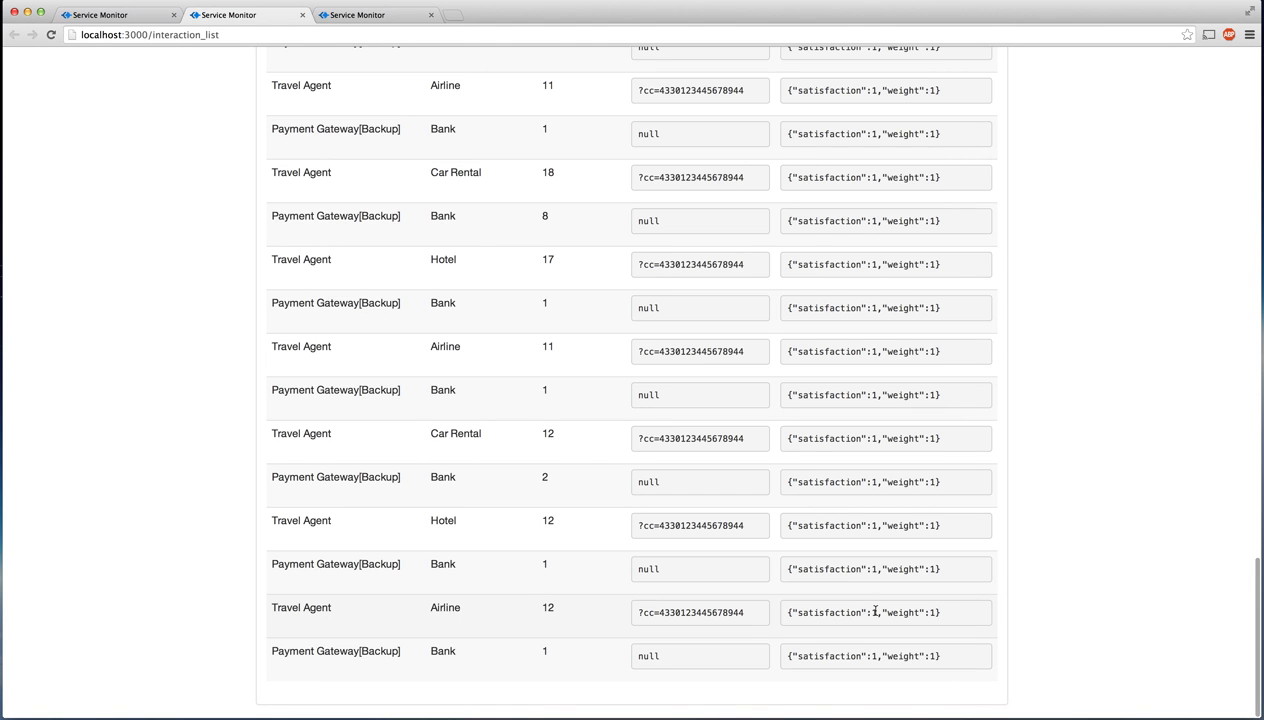
# Step: Return to the demo scenario and make one more request through the rerouted services
pyautogui.hotkey('ctrl', 'shift', 'Tab')
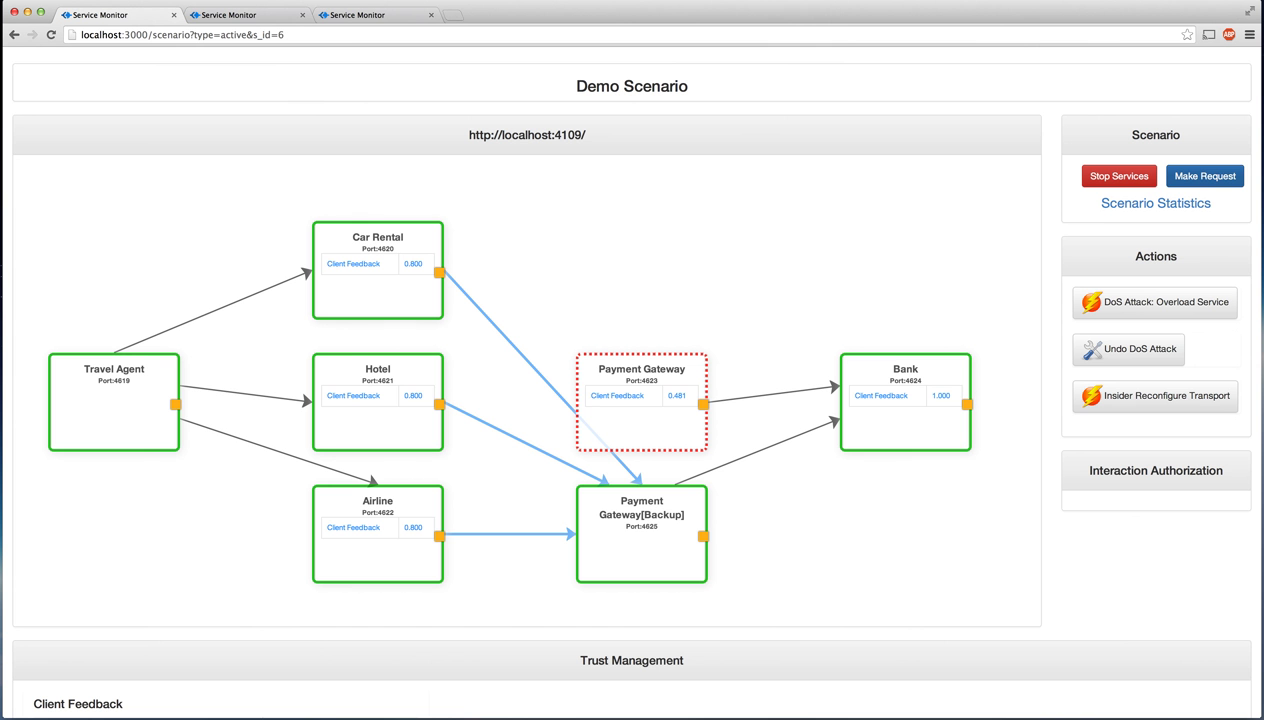
pyautogui.click(1208, 184)
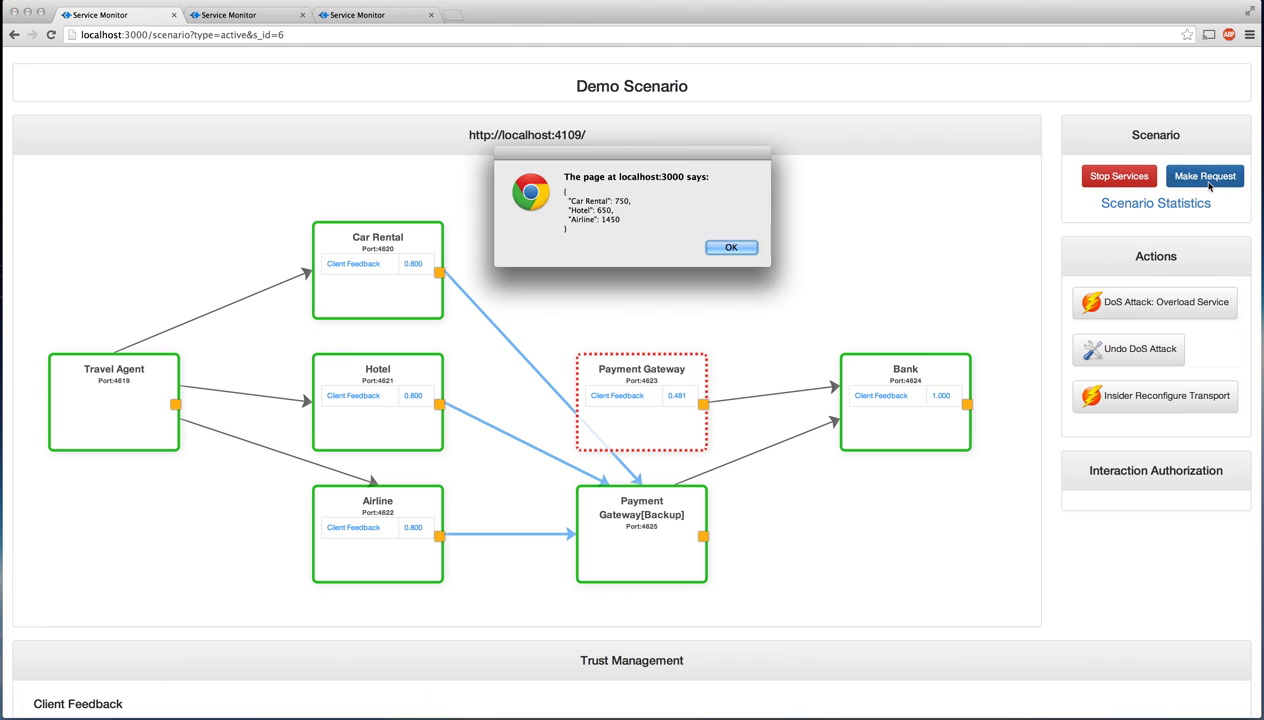
pyautogui.press('Return')
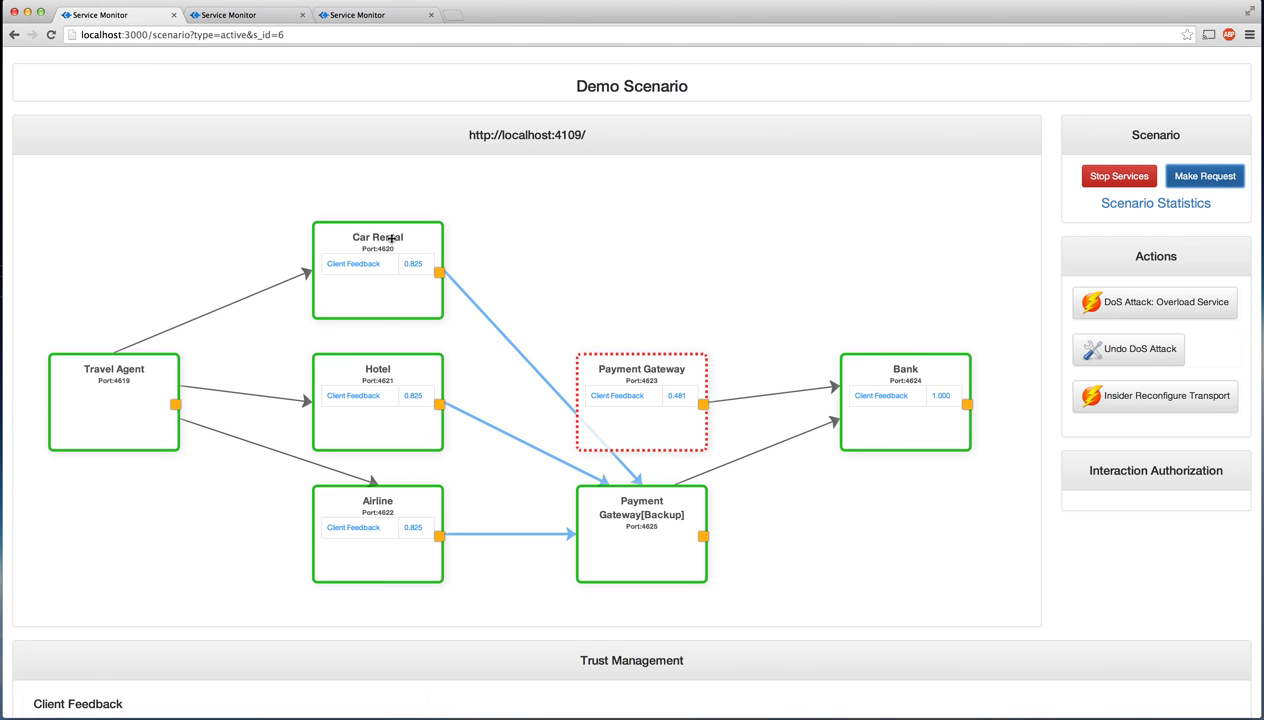